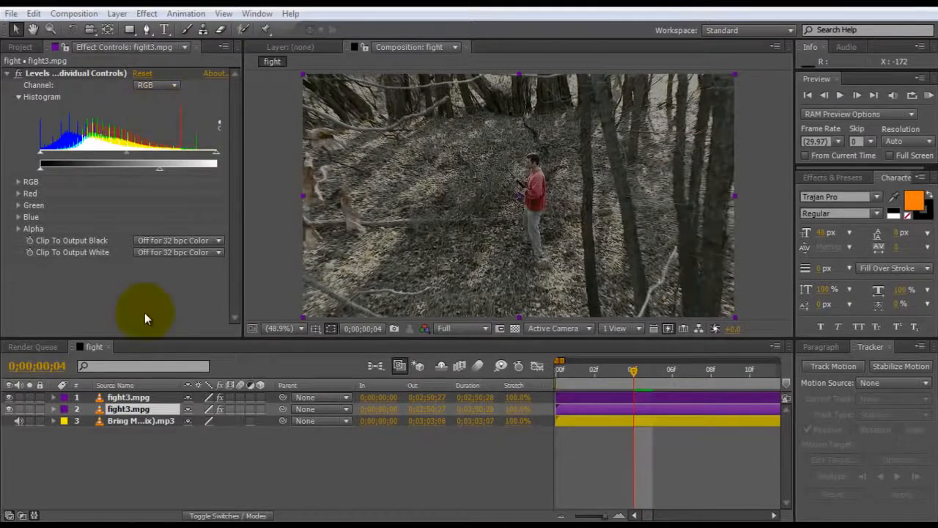
Step: Examine the effects applied to the top fight3.mpg layer and the list of available Color Correction effects
{"action": "left_click", "coordinate": [106, 399]}
{"action": "right_click", "coordinate": [80, 156]}
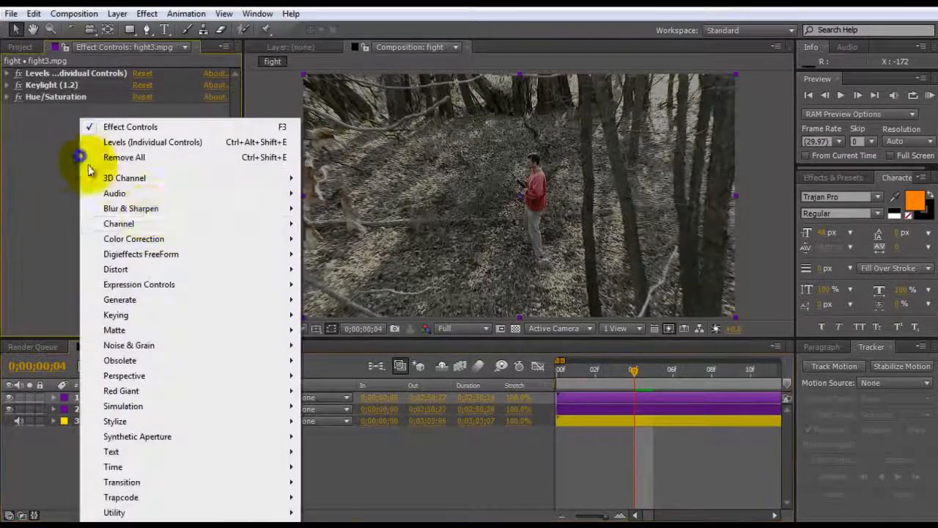
{"action": "mouse_move", "coordinate": [167, 238]}
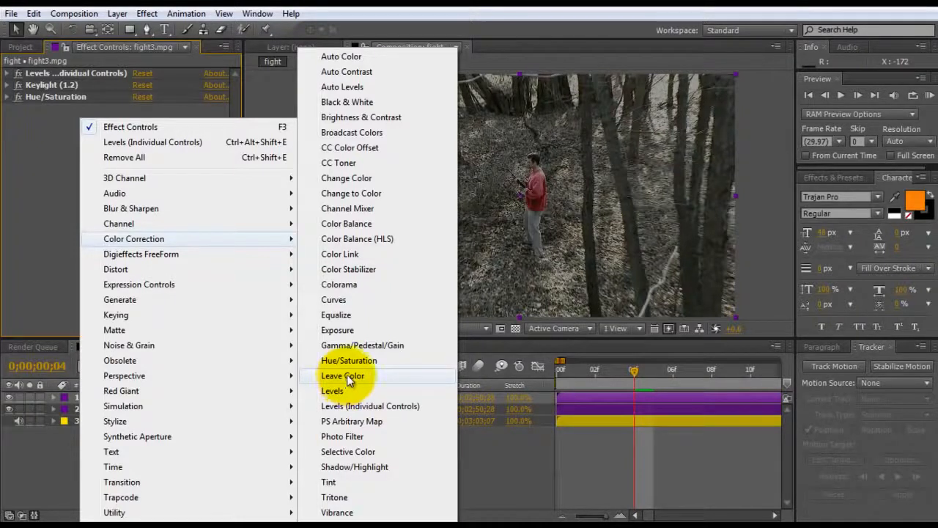
{"action": "left_click", "coordinate": [45, 220]}
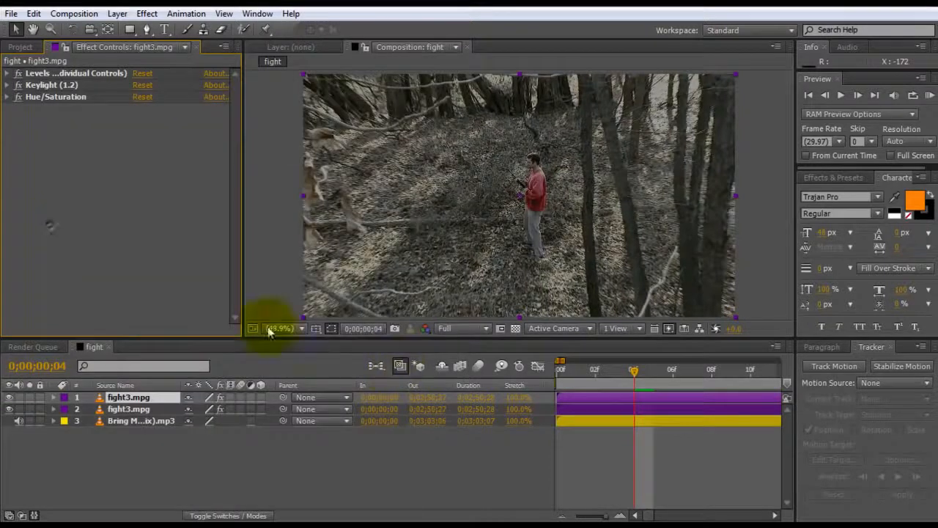
Step: Compare the shot with the top fight3.mpg layer hidden and shown, and with the lower layer's Levels effect off and on
{"action": "left_click", "coordinate": [126, 408]}
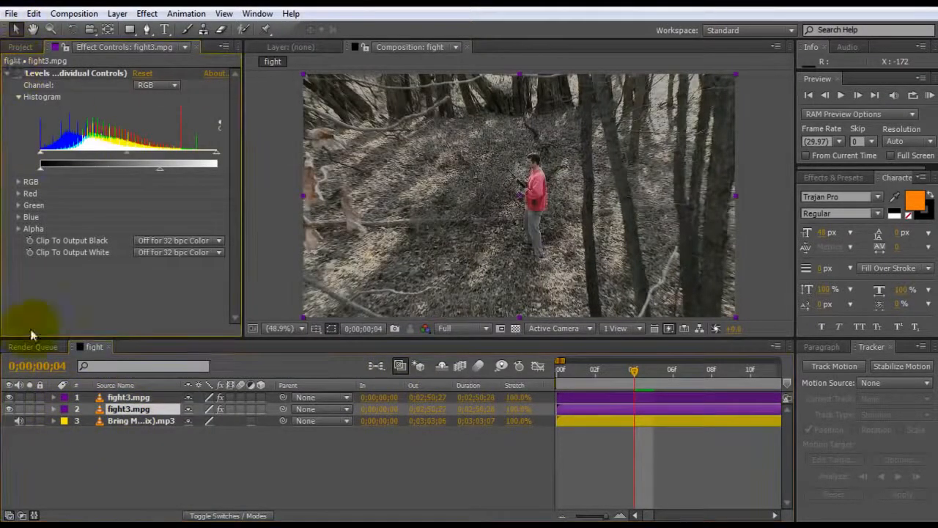
{"action": "left_click", "coordinate": [9, 398]}
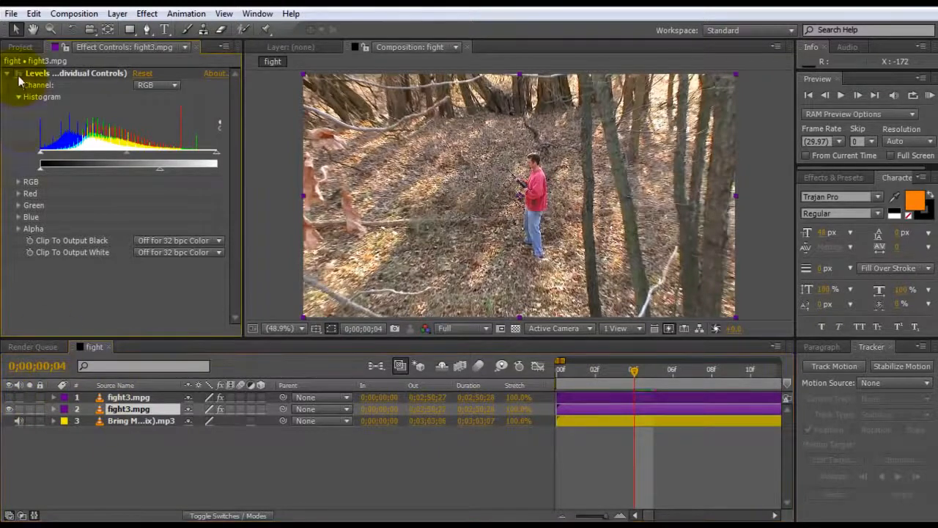
{"action": "left_click", "coordinate": [17, 73]}
{"action": "left_click", "coordinate": [9, 398]}
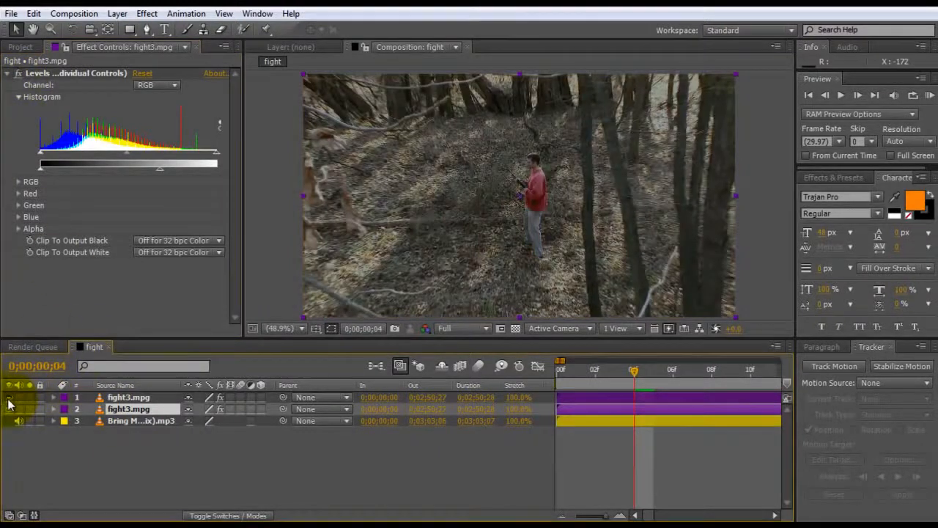
{"action": "left_click", "coordinate": [110, 398]}
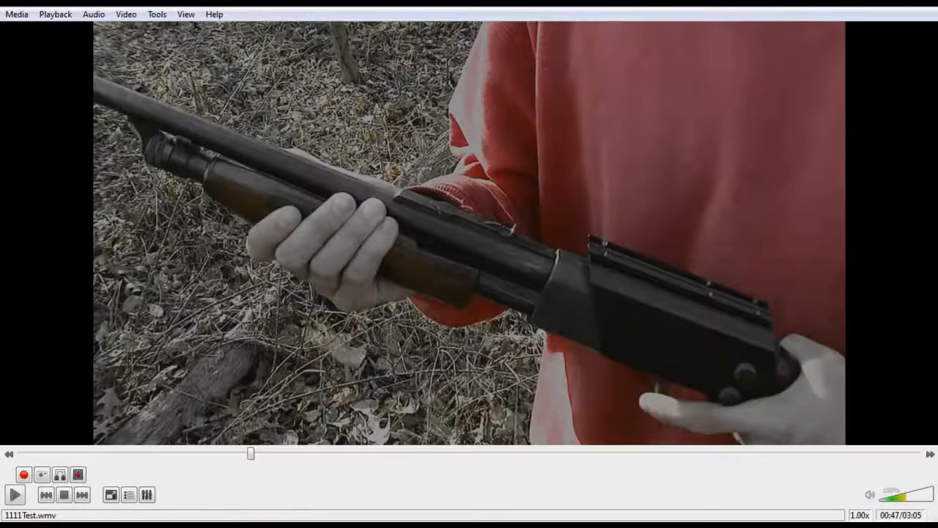
Step: Play part of the finished 1111Test.wmv video as a reference, pause it, and return to After Effects
{"action": "left_click", "coordinate": [15, 495]}
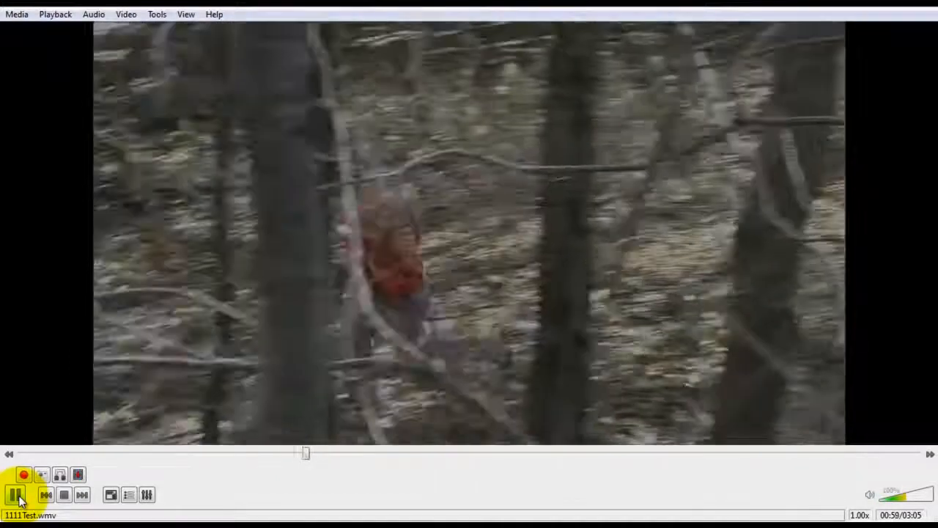
{"action": "left_click", "coordinate": [16, 495]}
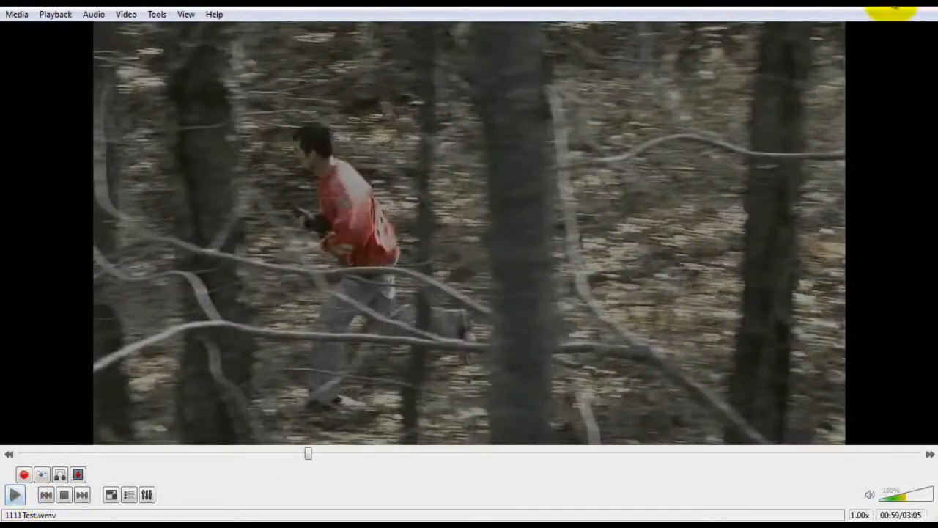
{"action": "left_click", "coordinate": [881, 5]}
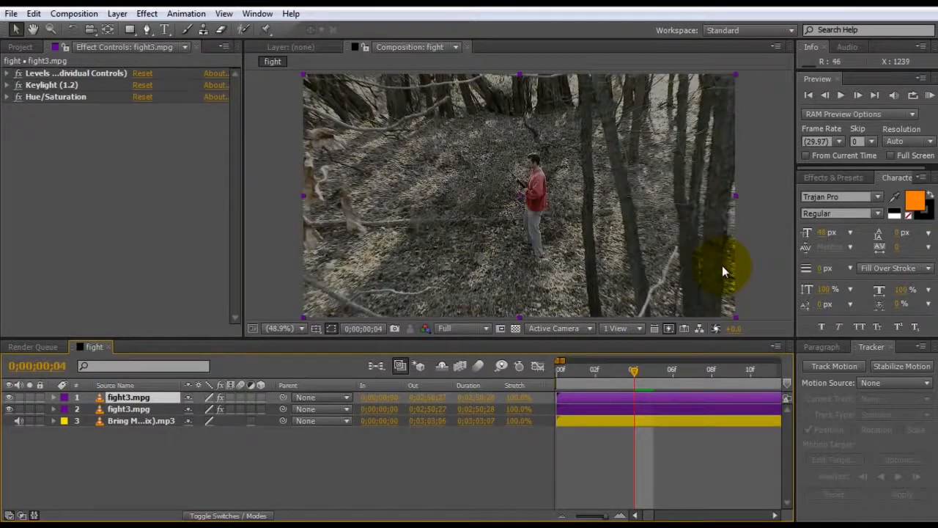
Step: Start a new project without saving the changes to DFIGHT.aep
{"action": "left_click", "coordinate": [15, 13]}
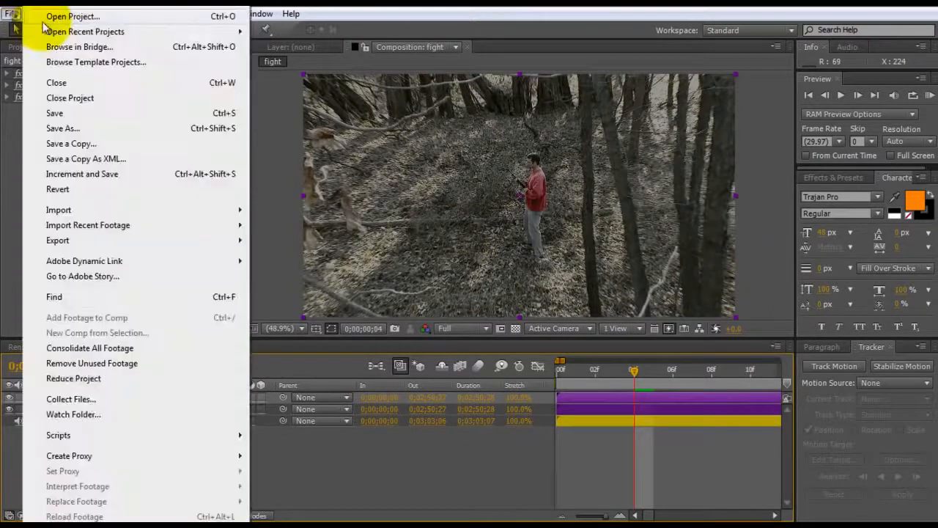
{"action": "left_click", "coordinate": [315, 10]}
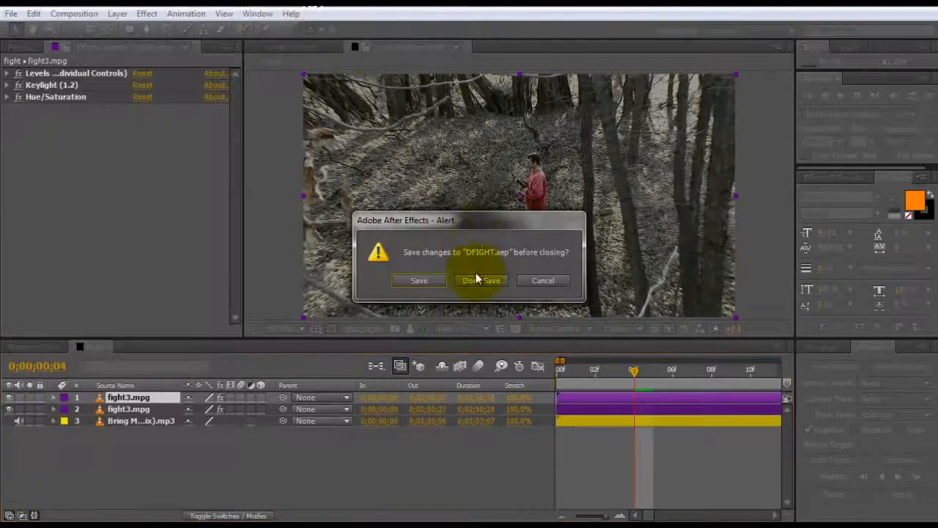
{"action": "left_click", "coordinate": [480, 279]}
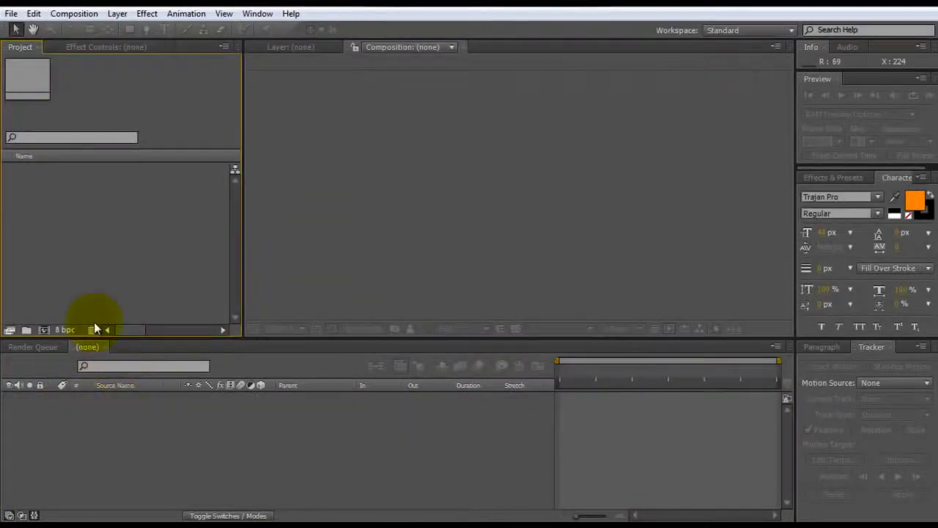
Step: Import fight3.mpg, create a composition from it, and move the current time to 0;00;19;37
{"action": "left_click_drag", "start_coordinate": [1, 242], "coordinate": [67, 263]}
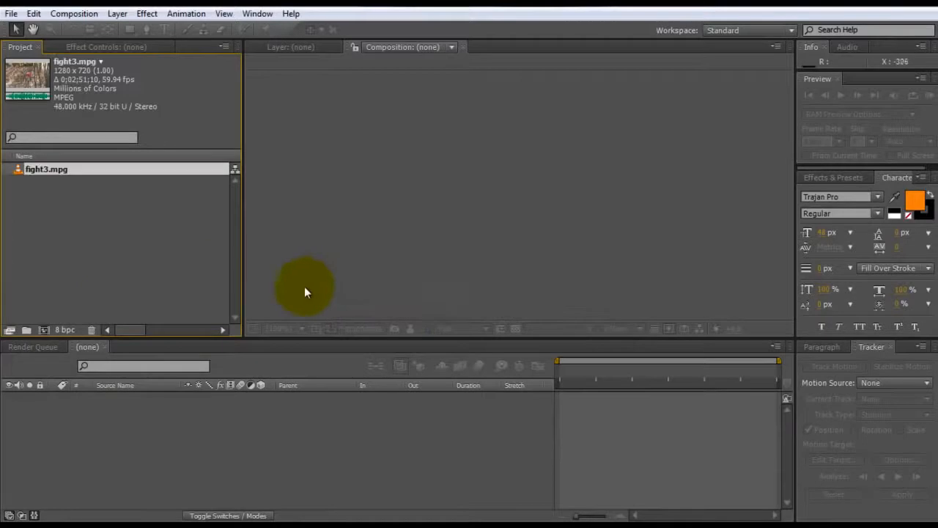
{"action": "left_click_drag", "start_coordinate": [47, 168], "coordinate": [45, 329]}
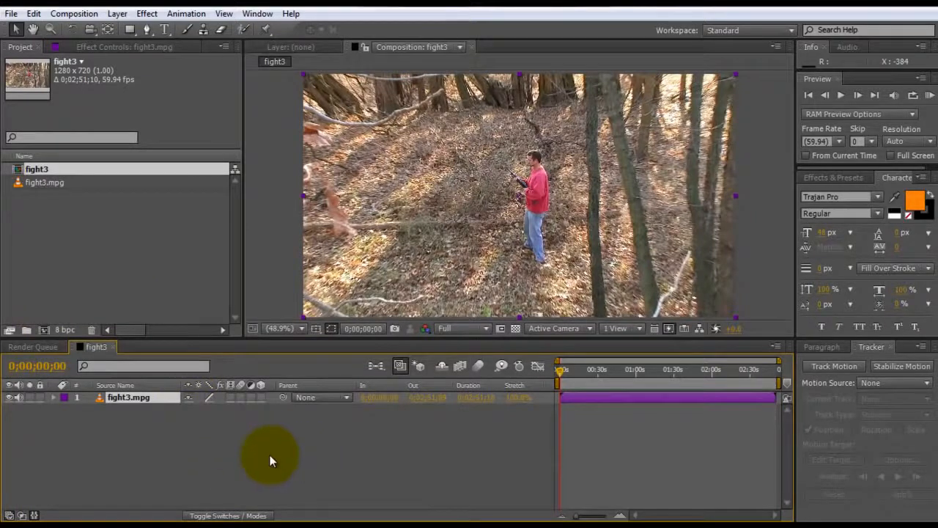
{"action": "left_click", "coordinate": [574, 371]}
{"action": "left_click_drag", "start_coordinate": [575, 372], "coordinate": [584, 371]}
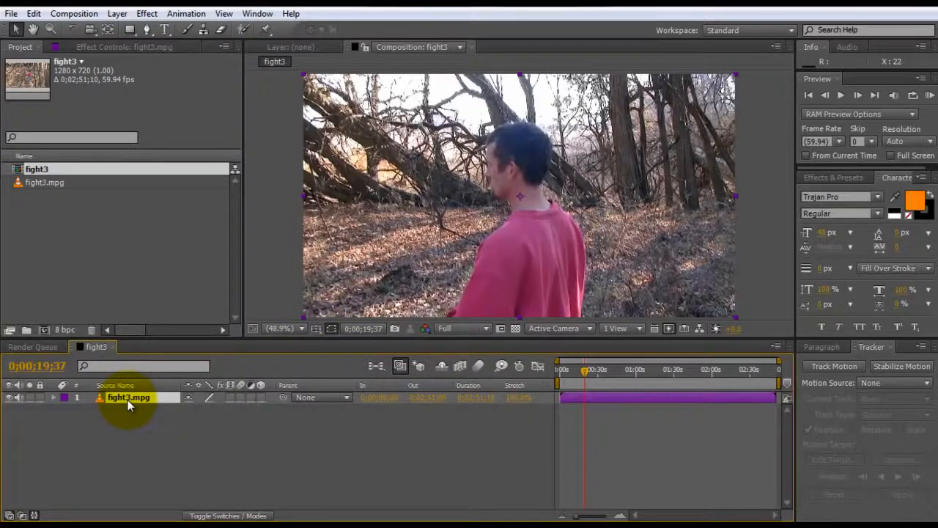
Step: Duplicate the fight3.mpg layer, and hide and mute the lower copy
{"action": "key", "text": "ctrl+d"}
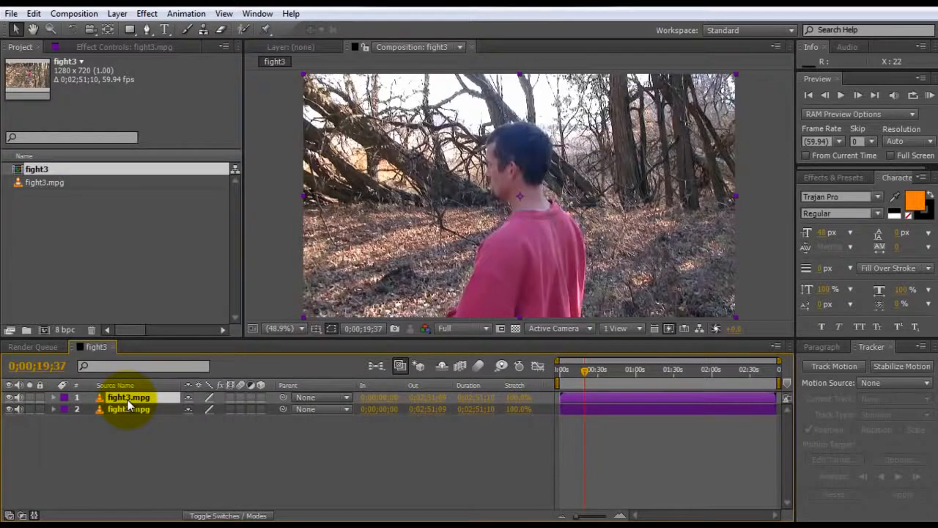
{"action": "left_click", "coordinate": [9, 409]}
{"action": "left_click", "coordinate": [18, 409]}
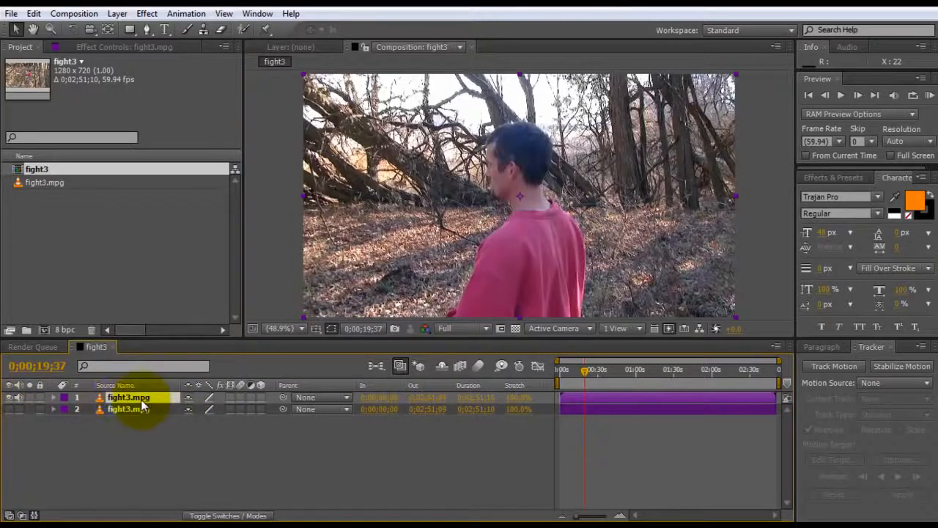
Step: Apply the Color Key effect to the top fight3.mpg layer and sample the man's red sweater as the key color
{"action": "left_click", "coordinate": [117, 46]}
{"action": "right_click", "coordinate": [96, 242]}
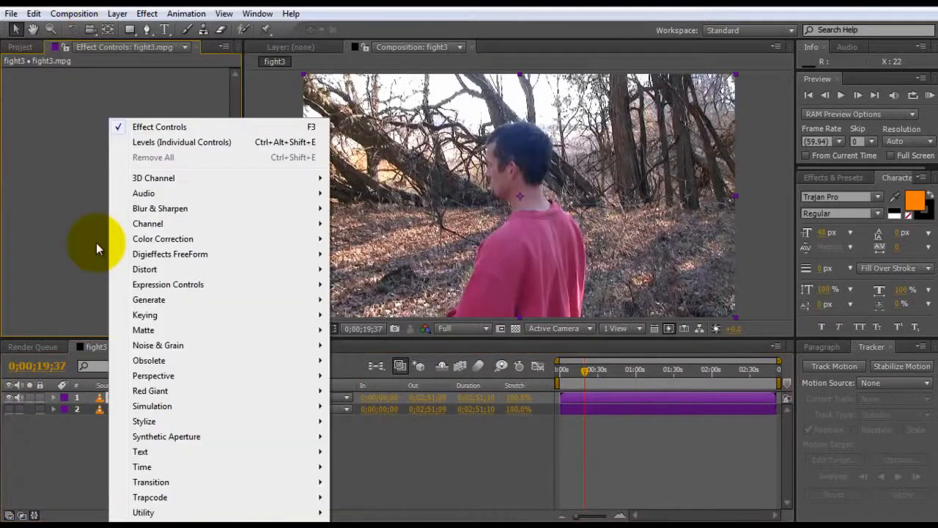
{"action": "mouse_move", "coordinate": [277, 318]}
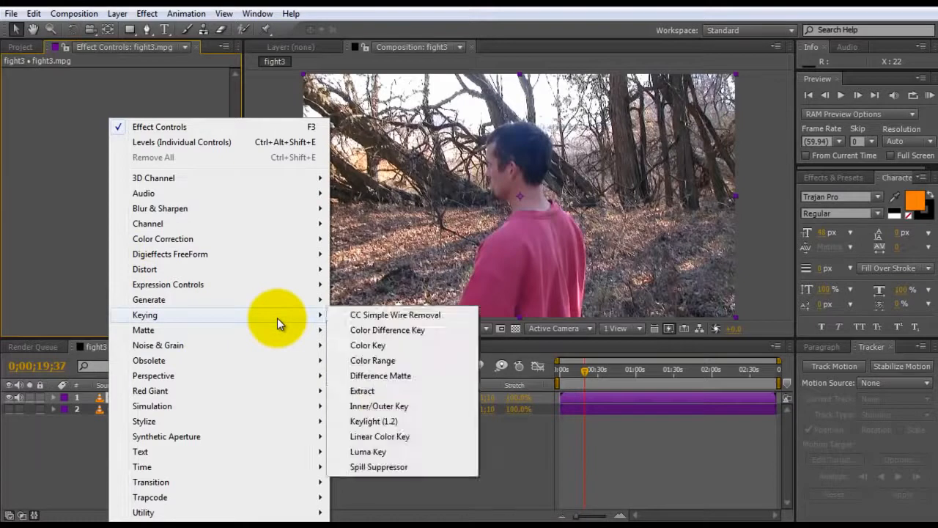
{"action": "left_click", "coordinate": [393, 353]}
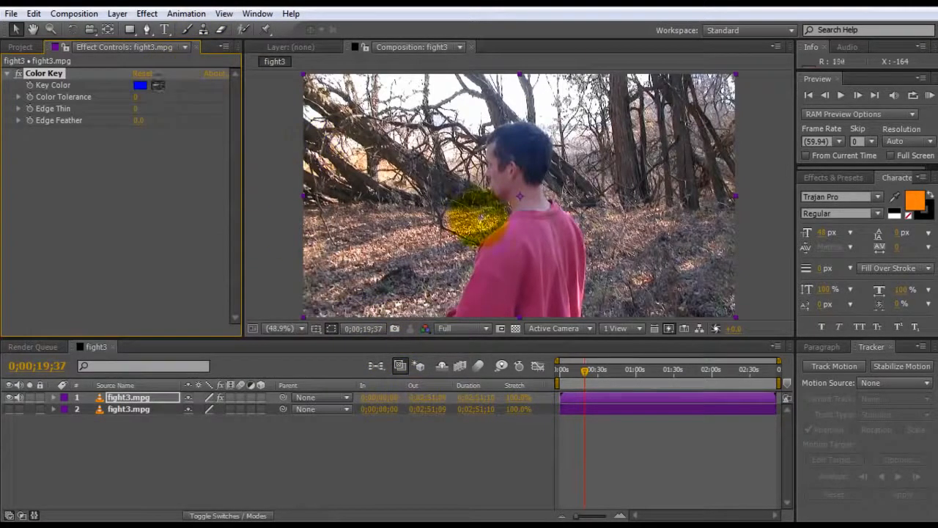
{"action": "left_click", "coordinate": [519, 225]}
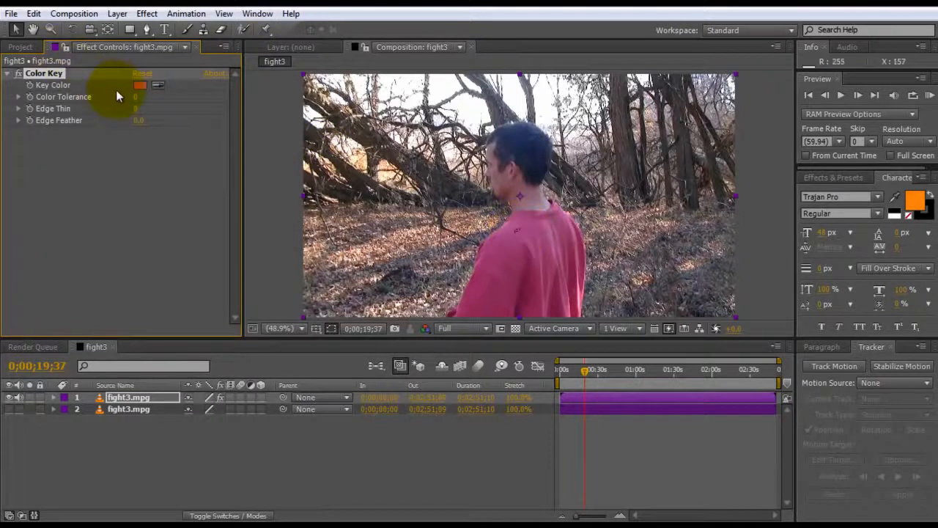
Step: Refine the Color Key on the sweater with a deeper pink key color, Color Tolerance 94 and Edge Feather 45
{"action": "left_click_drag", "start_coordinate": [136, 95], "coordinate": [183, 95]}
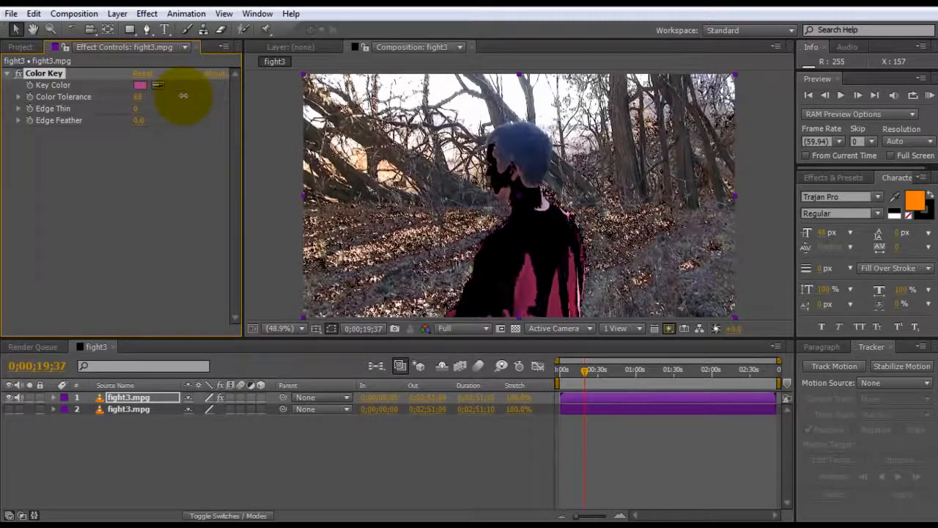
{"action": "left_click", "coordinate": [137, 86]}
{"action": "mouse_move", "coordinate": [88, 213]}
{"action": "left_mouse_down"}
{"action": "mouse_move", "coordinate": [84, 195]}
{"action": "mouse_move", "coordinate": [98, 184]}
{"action": "mouse_move", "coordinate": [90, 195]}
{"action": "mouse_move", "coordinate": [108, 229]}
{"action": "left_mouse_up"}
{"action": "left_click", "coordinate": [268, 184]}
{"action": "mouse_move", "coordinate": [137, 103]}
{"action": "left_mouse_down"}
{"action": "mouse_move", "coordinate": [156, 89]}
{"action": "mouse_move", "coordinate": [153, 105]}
{"action": "mouse_move", "coordinate": [138, 112]}
{"action": "mouse_move", "coordinate": [140, 95]}
{"action": "mouse_move", "coordinate": [139, 107]}
{"action": "left_mouse_up"}
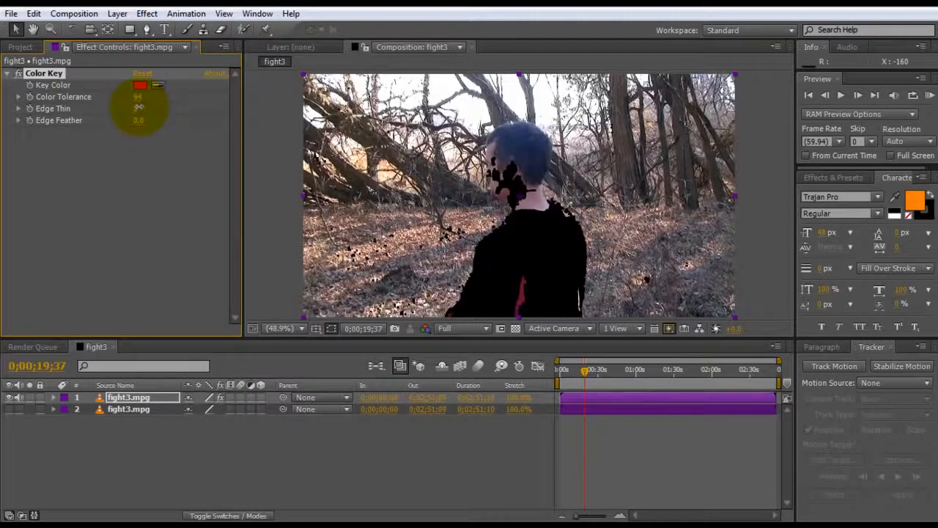
{"action": "left_click_drag", "start_coordinate": [139, 120], "coordinate": [382, 136]}
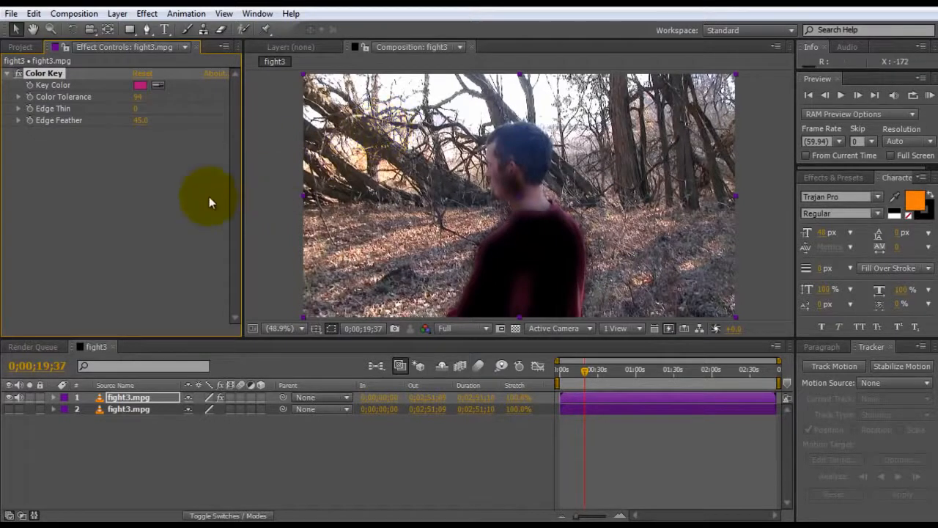
{"action": "left_click", "coordinate": [132, 216]}
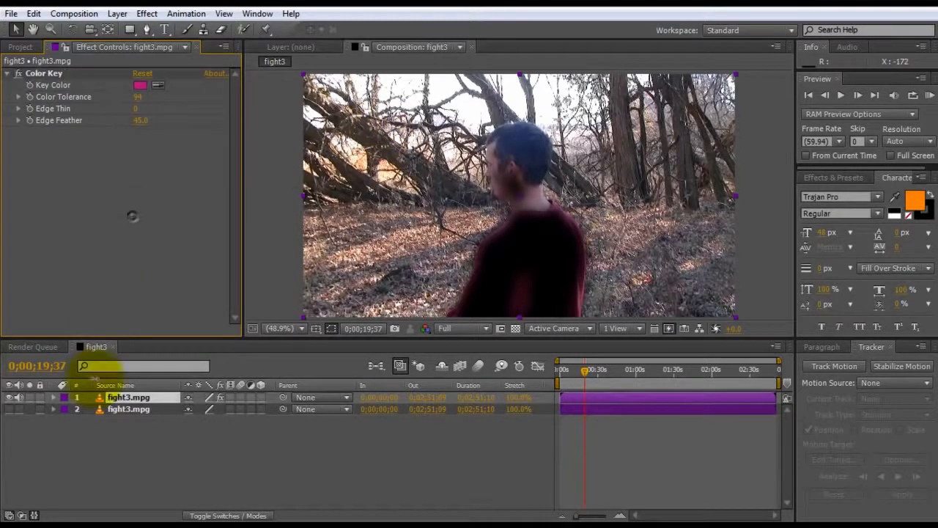
Step: Turn on the lower fight3.mpg layer's visibility, toggling it to compare the keyed sweater with and without the footage beneath
{"action": "left_click", "coordinate": [10, 411]}
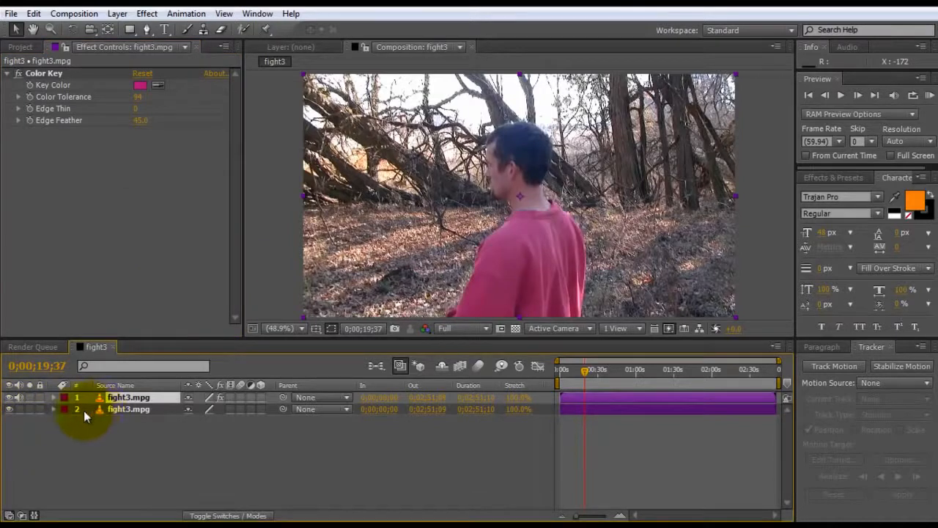
{"action": "left_click", "coordinate": [10, 410]}
{"action": "left_click", "coordinate": [10, 411]}
{"action": "left_click", "coordinate": [10, 411]}
{"action": "left_click", "coordinate": [10, 411]}
{"action": "left_click", "coordinate": [10, 411]}
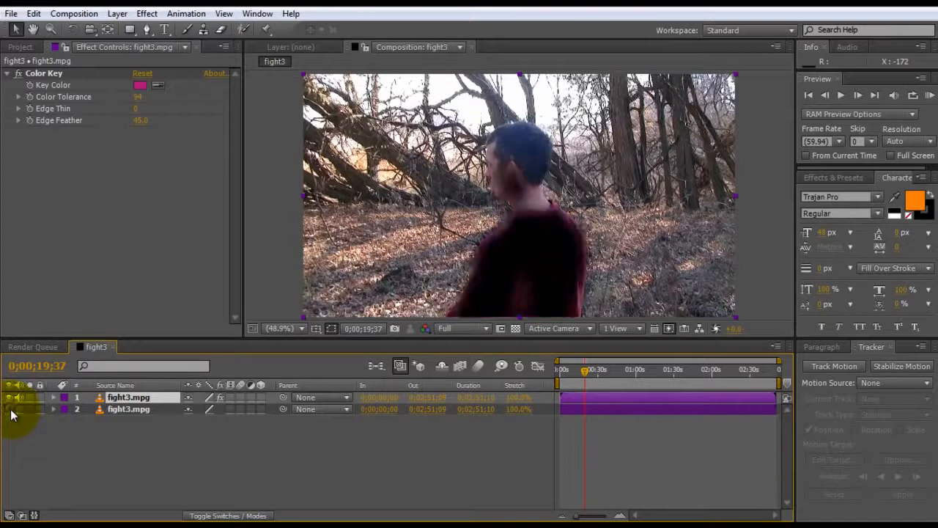
{"action": "left_click", "coordinate": [11, 410]}
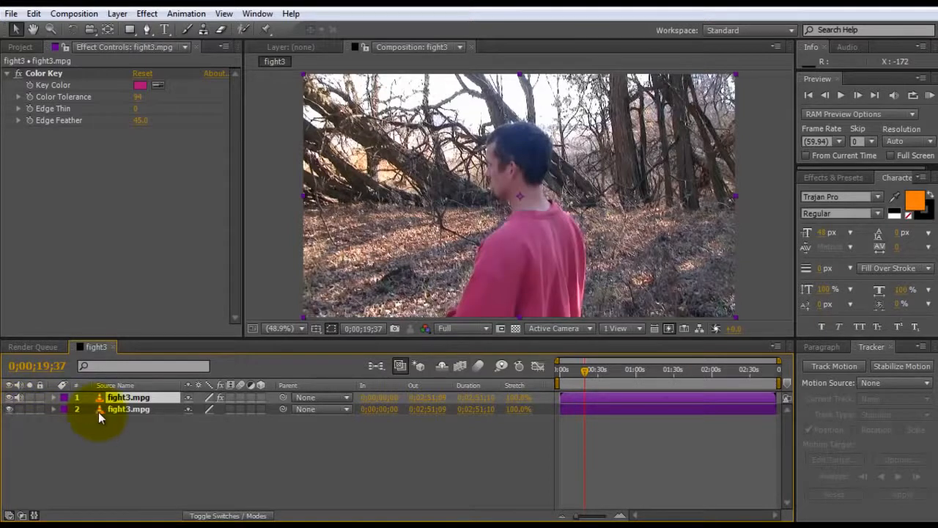
Step: Add a Hue/Saturation effect to the top layer and lower its Master Saturation to -90
{"action": "right_click", "coordinate": [77, 171]}
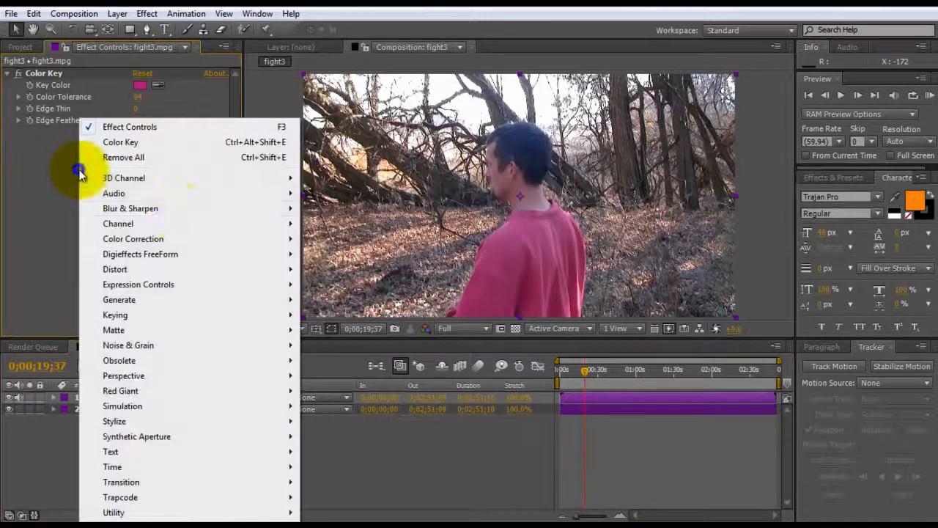
{"action": "mouse_move", "coordinate": [186, 235]}
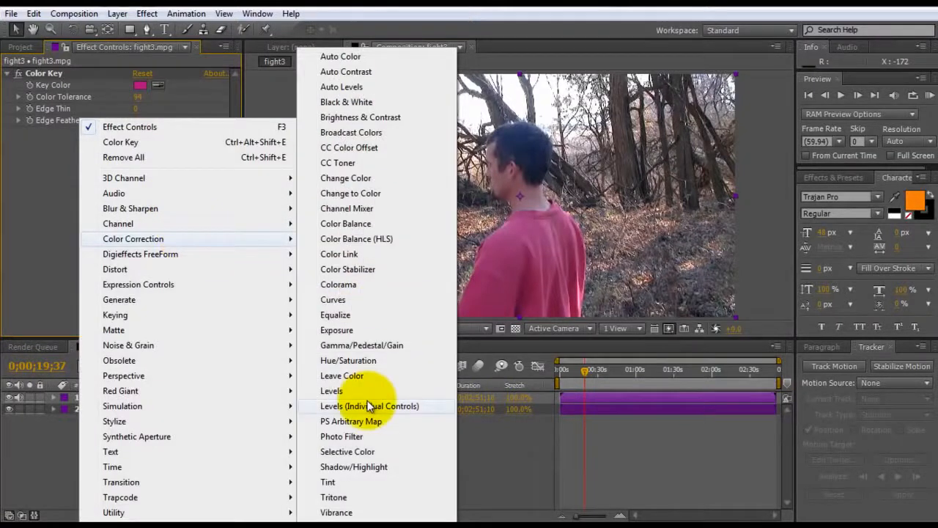
{"action": "left_click", "coordinate": [348, 361]}
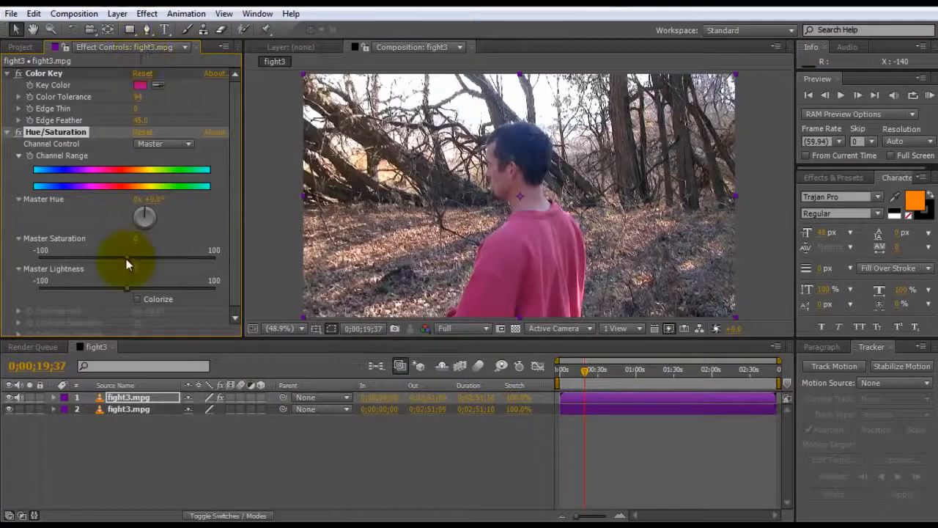
{"action": "left_click_drag", "start_coordinate": [125, 259], "coordinate": [55, 260]}
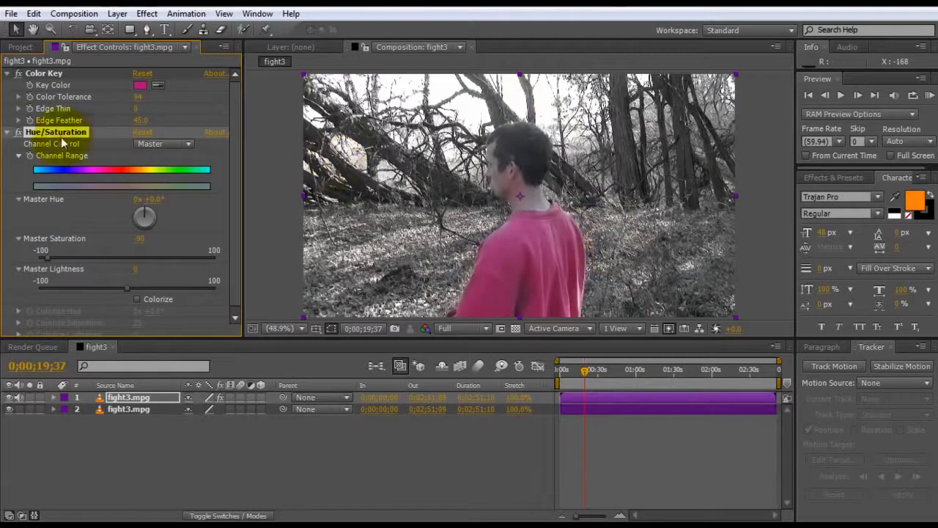
Step: Collapse the Hue/Saturation and Color Key settings and deselect the effects
{"action": "left_click", "coordinate": [7, 132]}
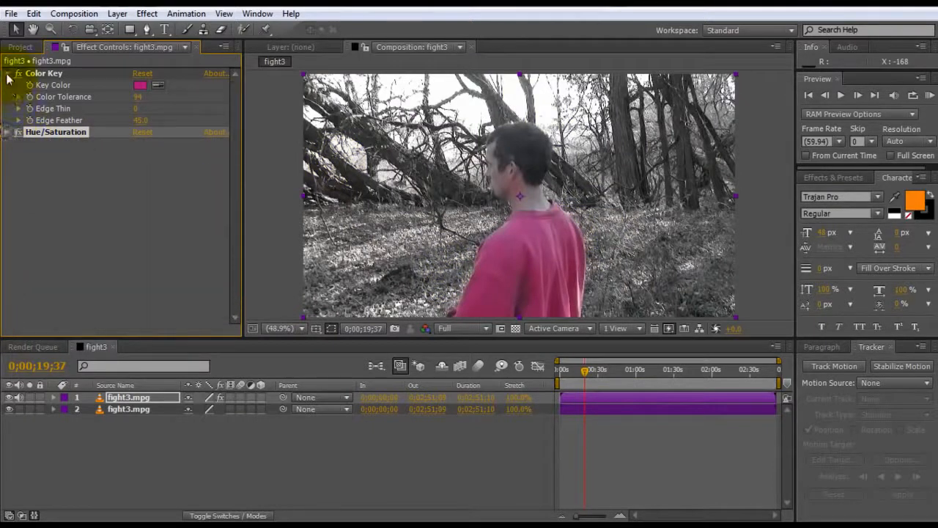
{"action": "left_click", "coordinate": [8, 74]}
{"action": "left_click", "coordinate": [84, 167]}
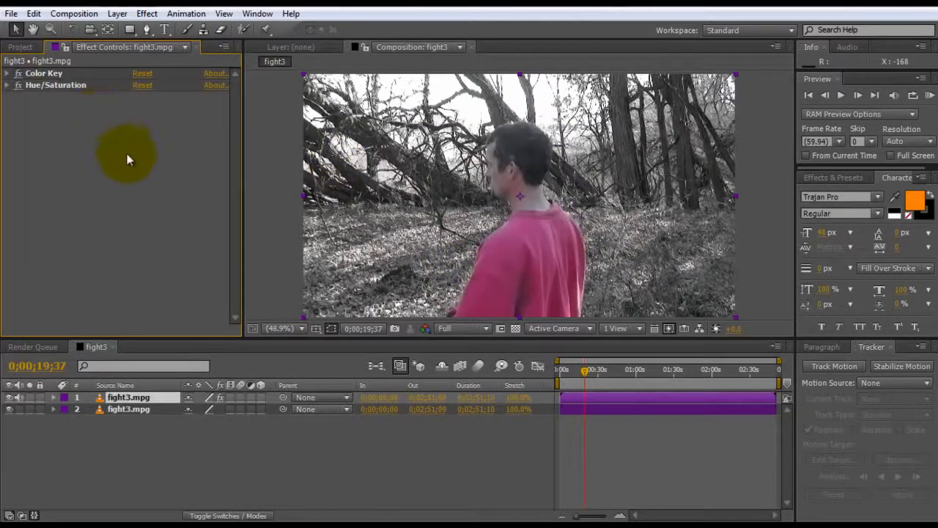
Step: Create an adjustment layer above the footage and apply Levels (Individual Controls) to it
{"action": "right_click", "coordinate": [151, 447]}
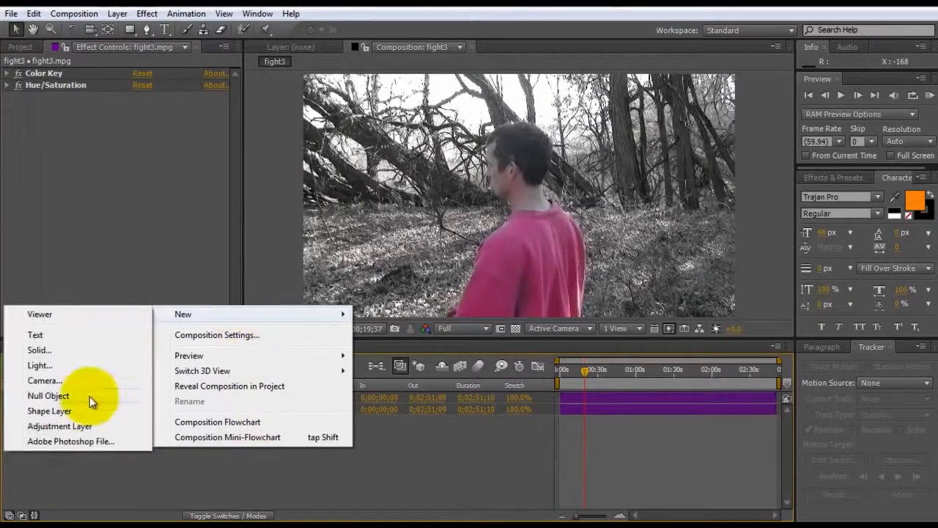
{"action": "left_click", "coordinate": [80, 426]}
{"action": "right_click", "coordinate": [132, 182]}
{"action": "mouse_move", "coordinate": [230, 239]}
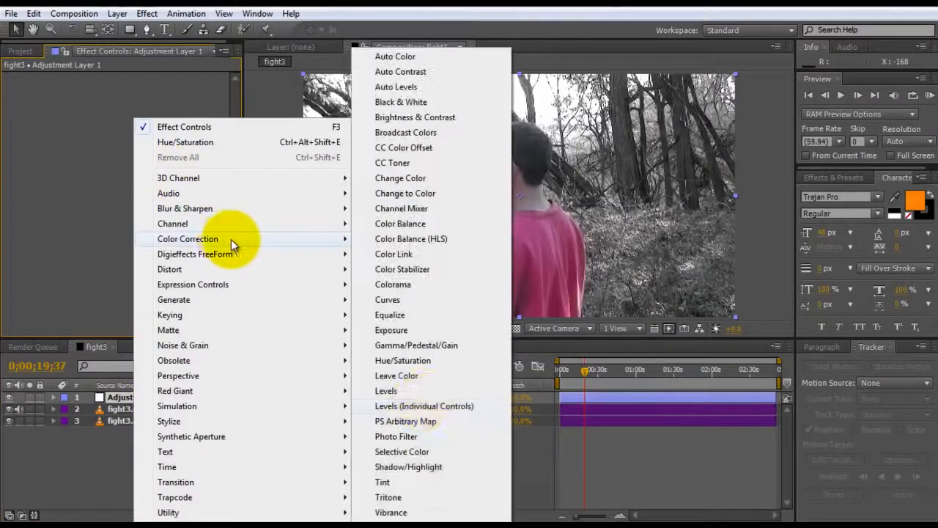
{"action": "left_click", "coordinate": [421, 403]}
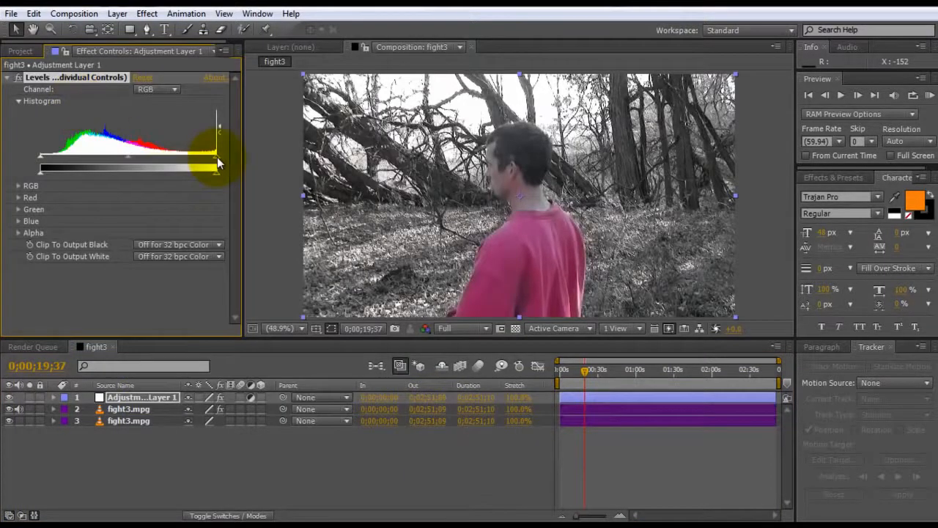
Step: Raise the adjustment layer's RGB black input slightly and shift its Green and Blue midtones for a cool tint, comparing with Levels off
{"action": "left_click_drag", "start_coordinate": [45, 162], "coordinate": [54, 162]}
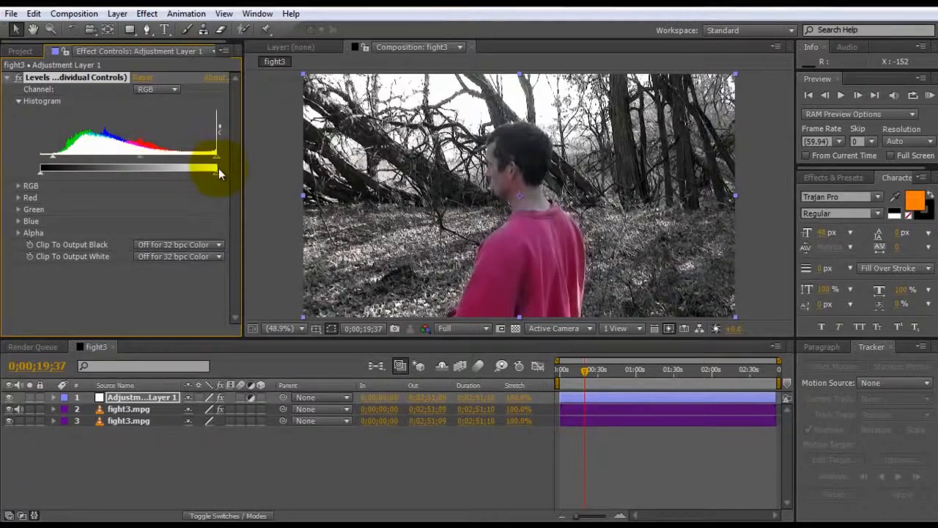
{"action": "left_click_drag", "start_coordinate": [213, 177], "coordinate": [265, 181]}
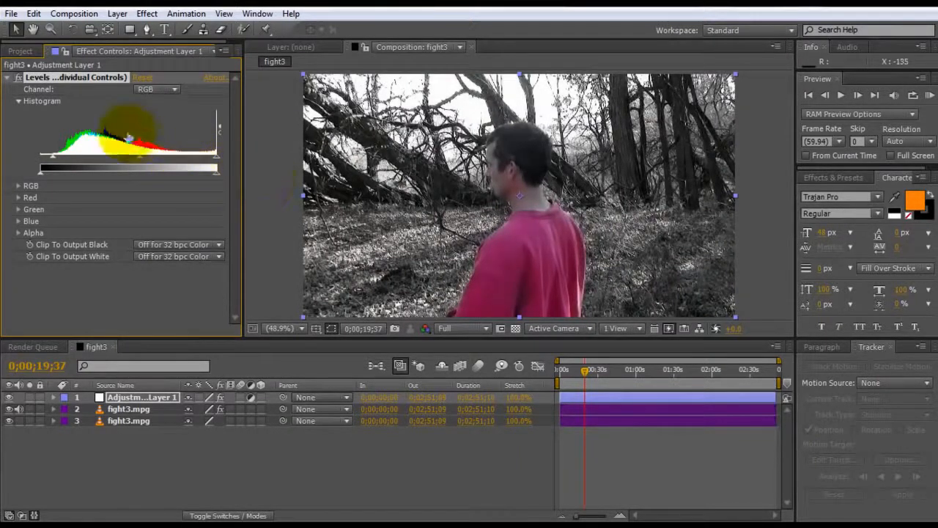
{"action": "left_click", "coordinate": [175, 87]}
{"action": "left_click", "coordinate": [170, 135]}
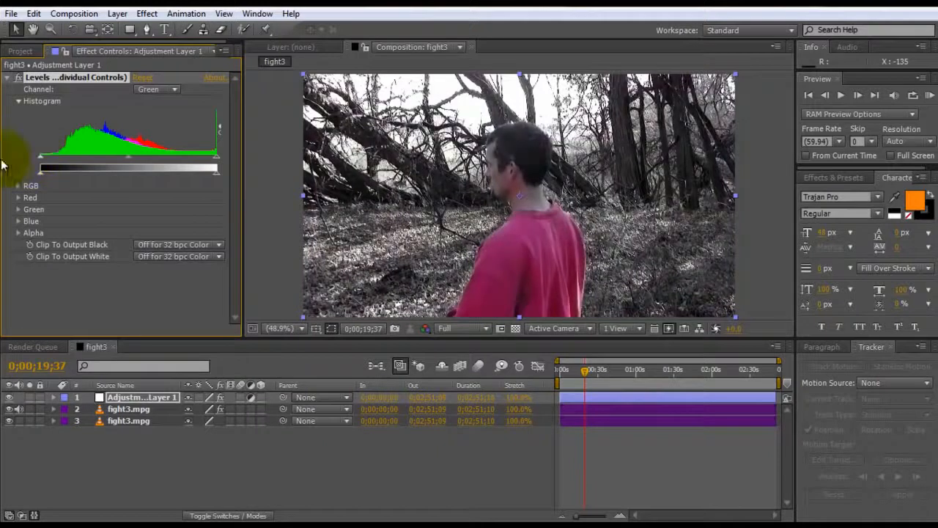
{"action": "left_click_drag", "start_coordinate": [133, 157], "coordinate": [120, 159]}
{"action": "left_click", "coordinate": [176, 88]}
{"action": "left_click", "coordinate": [174, 146]}
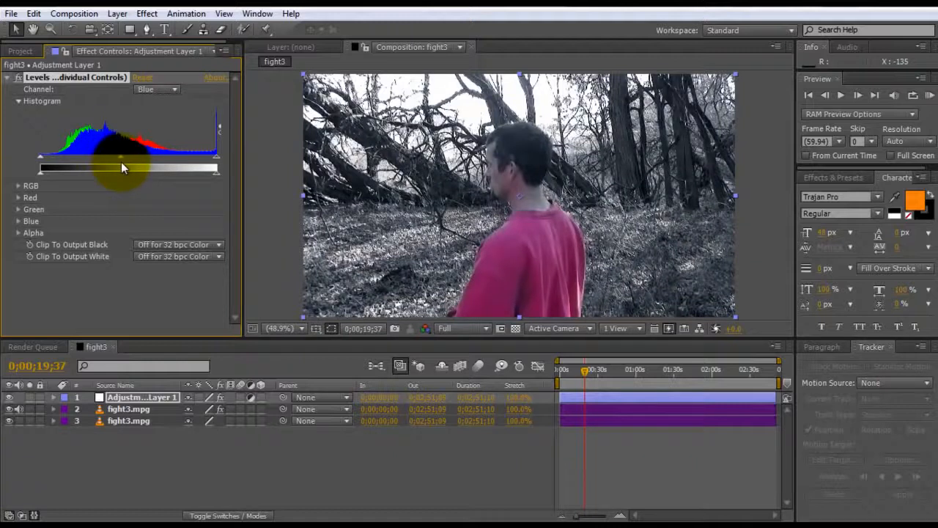
{"action": "left_click", "coordinate": [20, 78]}
{"action": "left_click", "coordinate": [19, 78]}
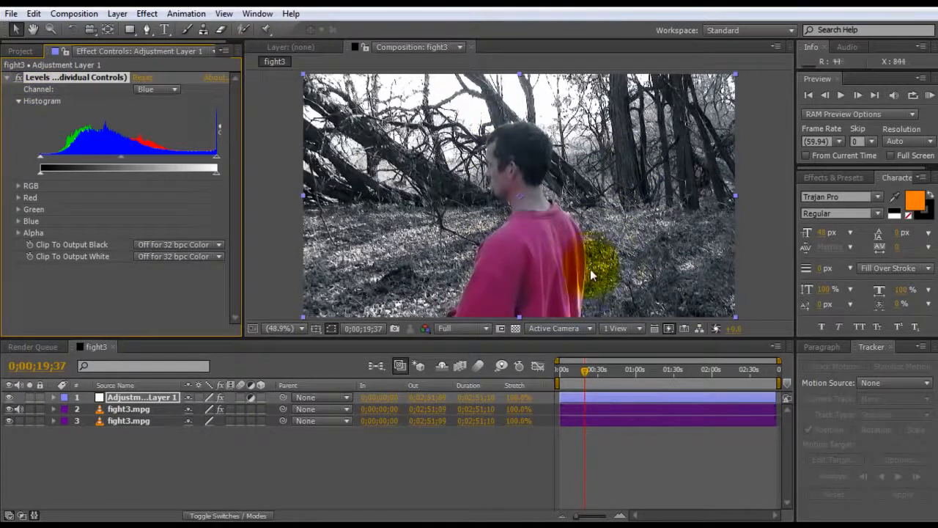
Step: Toggle the visibility of the lower footage, the keyed footage and the adjustment layer in turn to compare what each contributes
{"action": "left_click", "coordinate": [121, 420]}
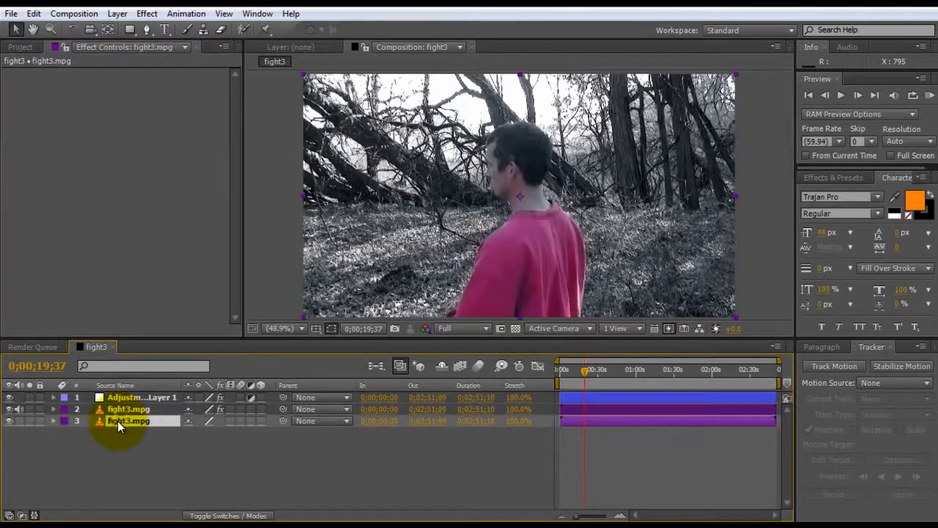
{"action": "left_click", "coordinate": [8, 423]}
{"action": "left_click", "coordinate": [8, 422]}
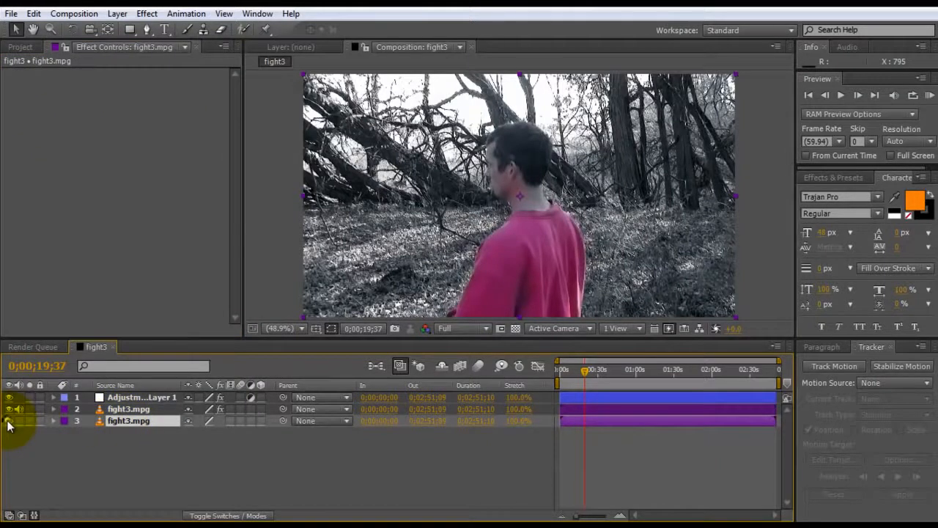
{"action": "left_click", "coordinate": [8, 422]}
{"action": "left_click", "coordinate": [8, 422]}
{"action": "left_click", "coordinate": [10, 410]}
{"action": "left_click", "coordinate": [9, 410]}
{"action": "left_click", "coordinate": [10, 411]}
{"action": "left_click", "coordinate": [9, 410]}
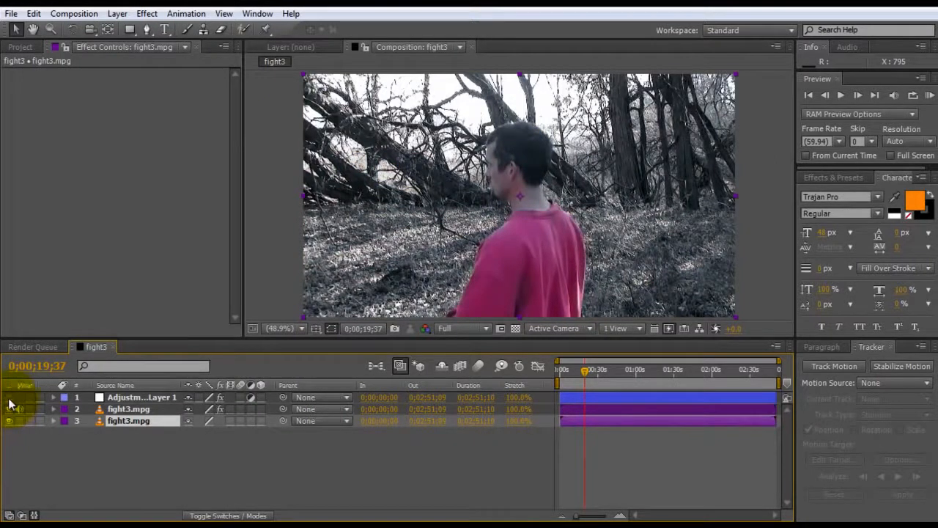
{"action": "left_click", "coordinate": [9, 399]}
{"action": "left_click", "coordinate": [9, 399]}
{"action": "left_click", "coordinate": [8, 397]}
{"action": "left_click", "coordinate": [9, 397]}
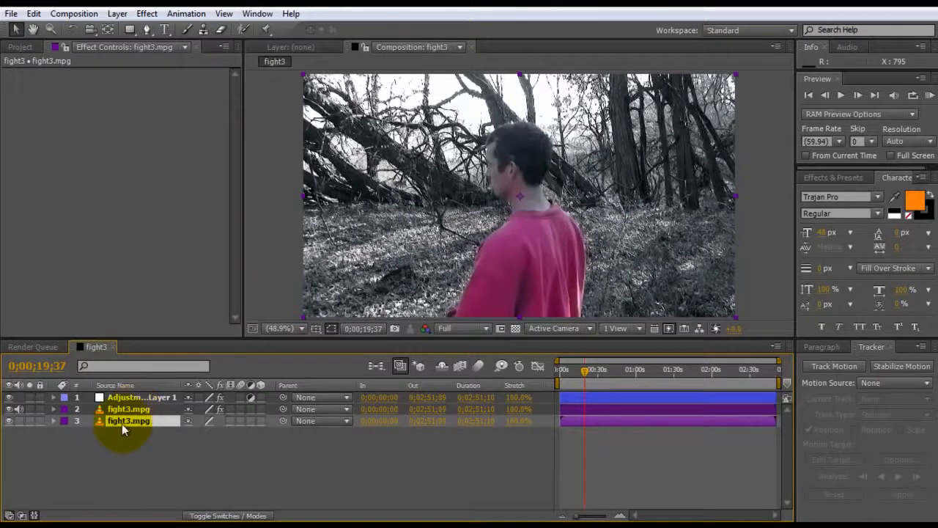
Step: Apply Levels (Individual Controls) to the lower fight3.mpg layer and darken the sweater by raising the RGB black input and darkening the midtones
{"action": "right_click", "coordinate": [94, 223]}
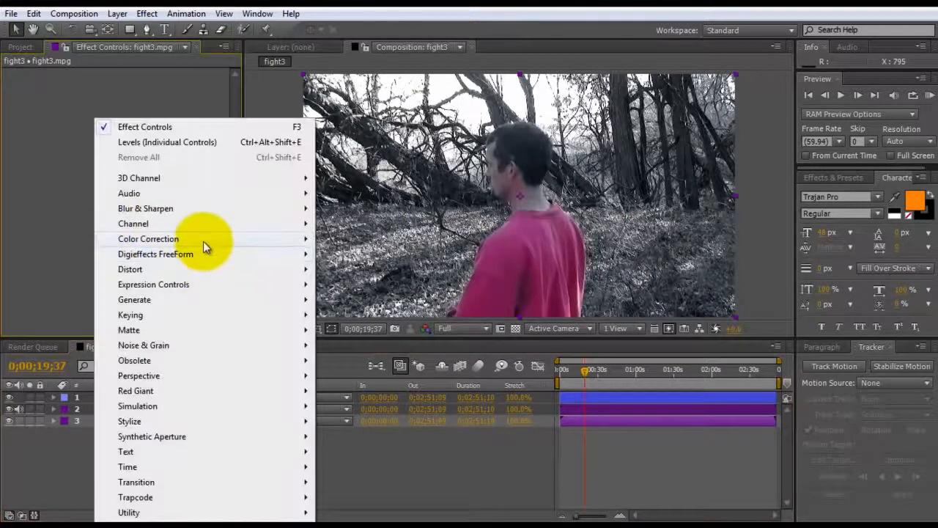
{"action": "mouse_move", "coordinate": [203, 242]}
{"action": "left_click", "coordinate": [396, 404]}
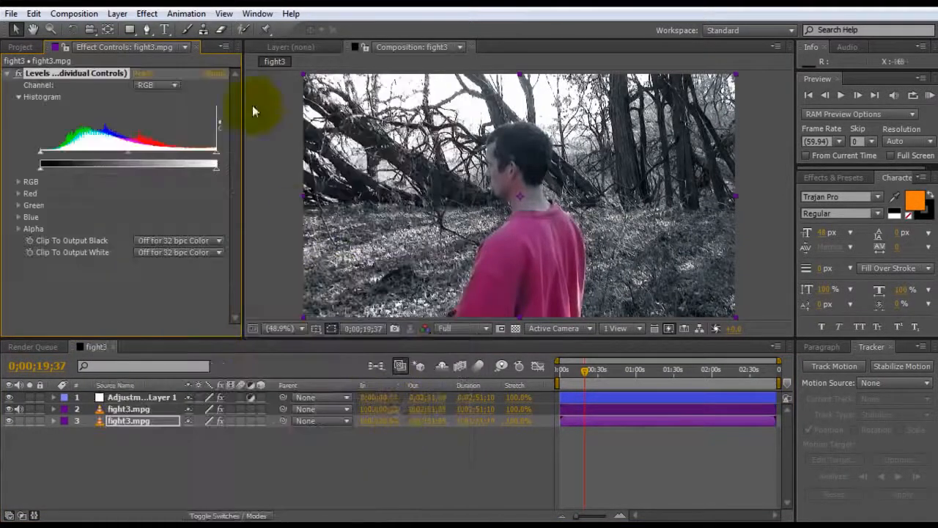
{"action": "left_click_drag", "start_coordinate": [40, 153], "coordinate": [60, 154]}
{"action": "left_click_drag", "start_coordinate": [125, 152], "coordinate": [145, 152]}
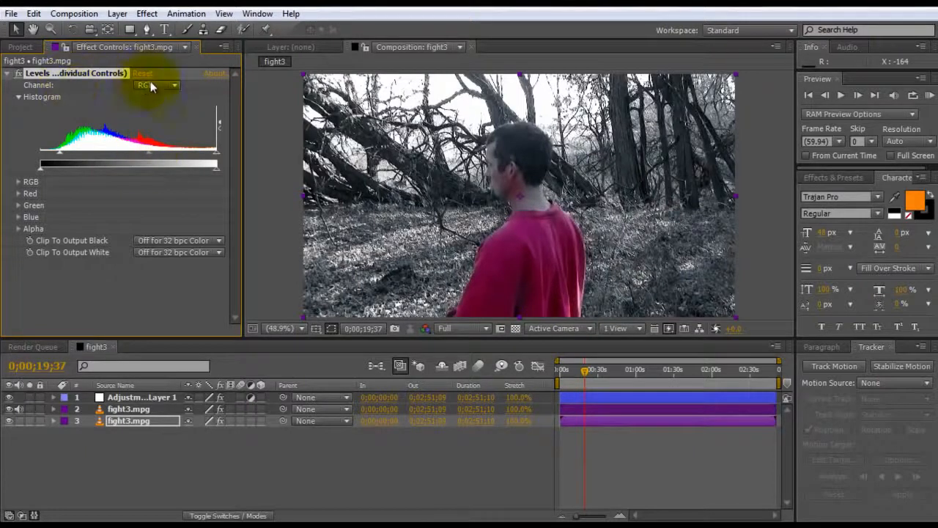
Step: Adjust the Green and Blue midtones in the lower footage's Levels to shift the sweater from pink to a truer red
{"action": "left_click", "coordinate": [179, 83]}
{"action": "left_click", "coordinate": [178, 133]}
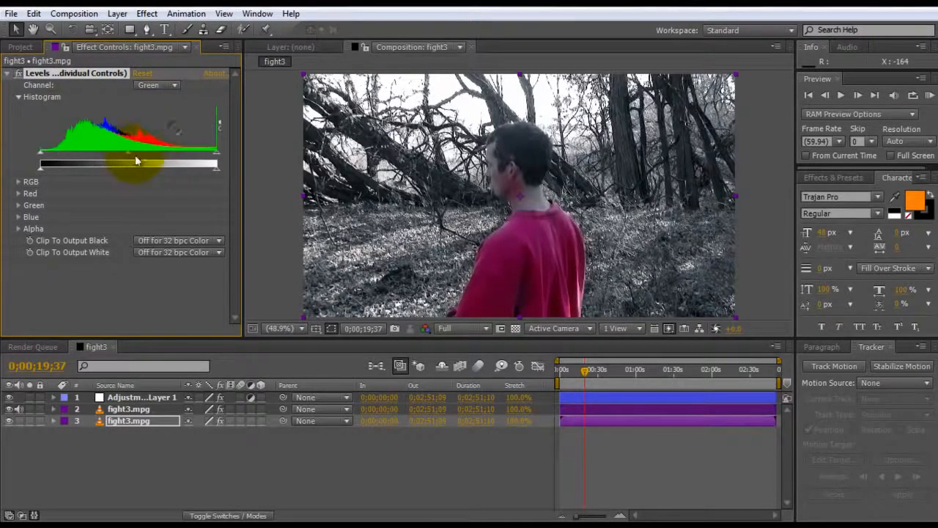
{"action": "mouse_move", "coordinate": [127, 154]}
{"action": "left_mouse_down"}
{"action": "mouse_move", "coordinate": [115, 154]}
{"action": "mouse_move", "coordinate": [150, 151]}
{"action": "mouse_move", "coordinate": [122, 152]}
{"action": "left_mouse_up"}
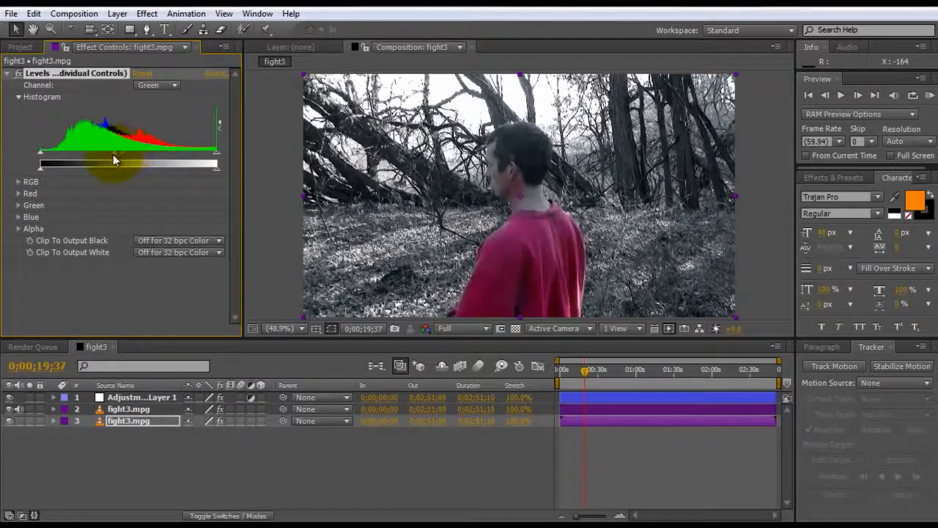
{"action": "left_click", "coordinate": [173, 88]}
{"action": "left_click", "coordinate": [165, 145]}
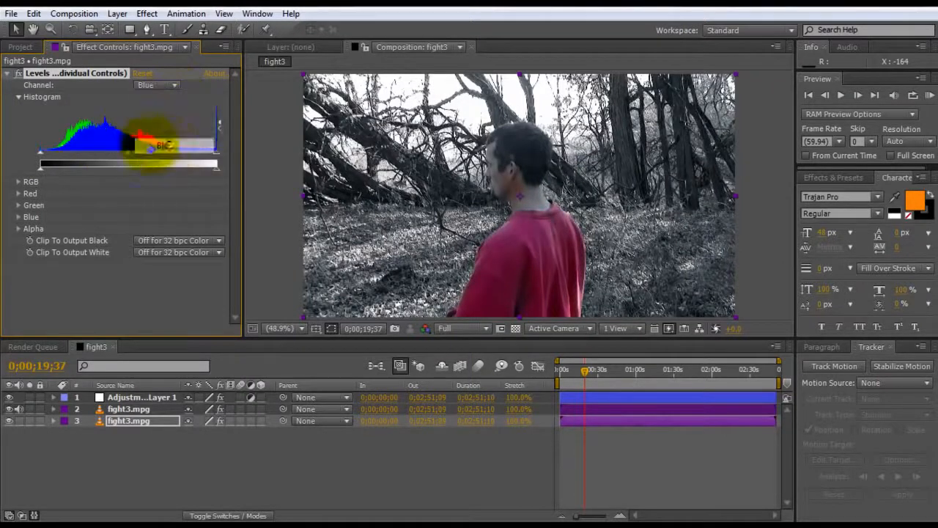
{"action": "left_click_drag", "start_coordinate": [126, 155], "coordinate": [115, 155]}
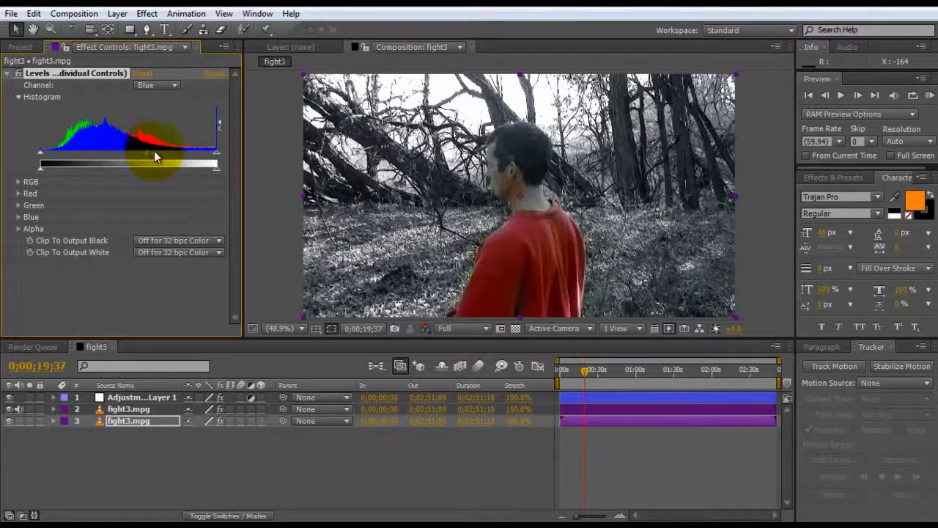
Step: Lower the Color Key's Color Tolerance on the keyed fight3.mpg layer to 71 and deselect the layer
{"action": "left_click", "coordinate": [126, 411]}
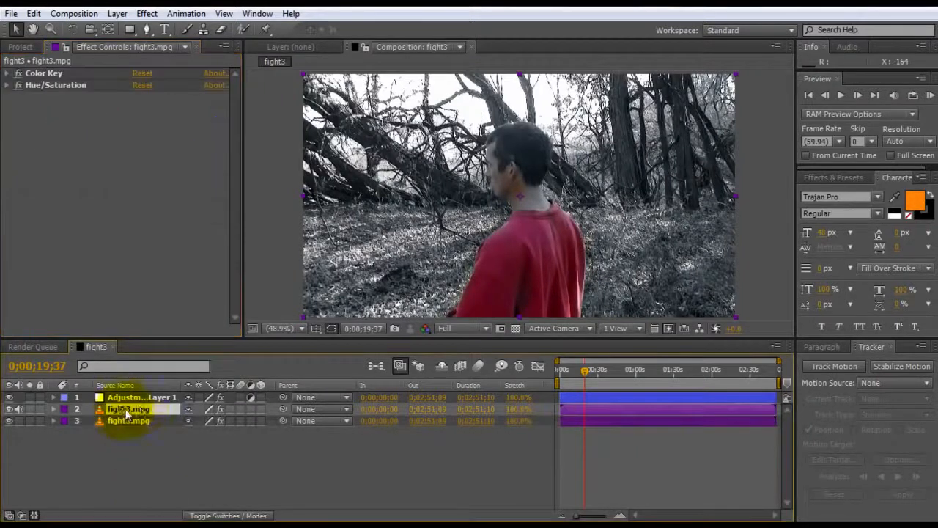
{"action": "left_click", "coordinate": [8, 73]}
{"action": "mouse_move", "coordinate": [139, 98]}
{"action": "left_mouse_down"}
{"action": "mouse_move", "coordinate": [128, 100]}
{"action": "mouse_move", "coordinate": [136, 103]}
{"action": "left_mouse_up"}
{"action": "left_click", "coordinate": [336, 475]}
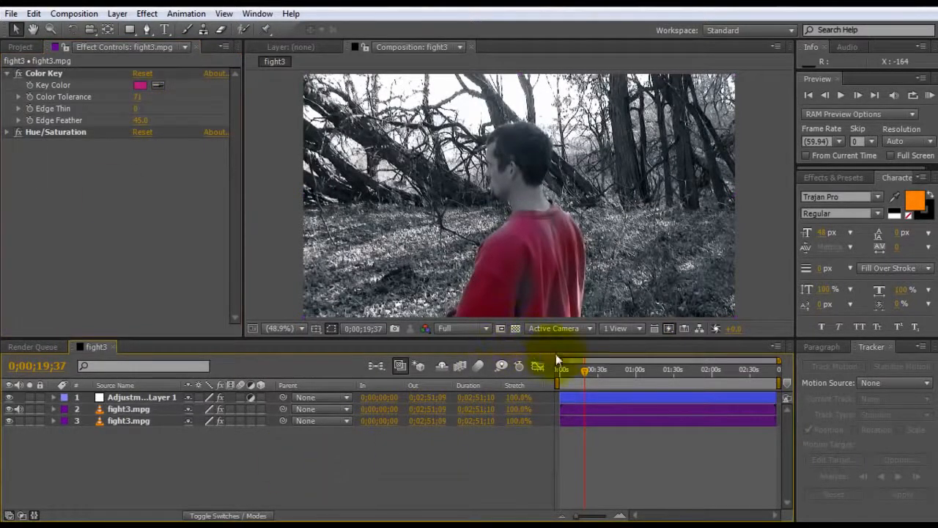
Step: Check the effect on other frames up to 0;00;39;46, then compare the sweater at 0;00;37;02 with the lower footage's Levels turned off
{"action": "left_click_drag", "start_coordinate": [580, 370], "coordinate": [609, 372]}
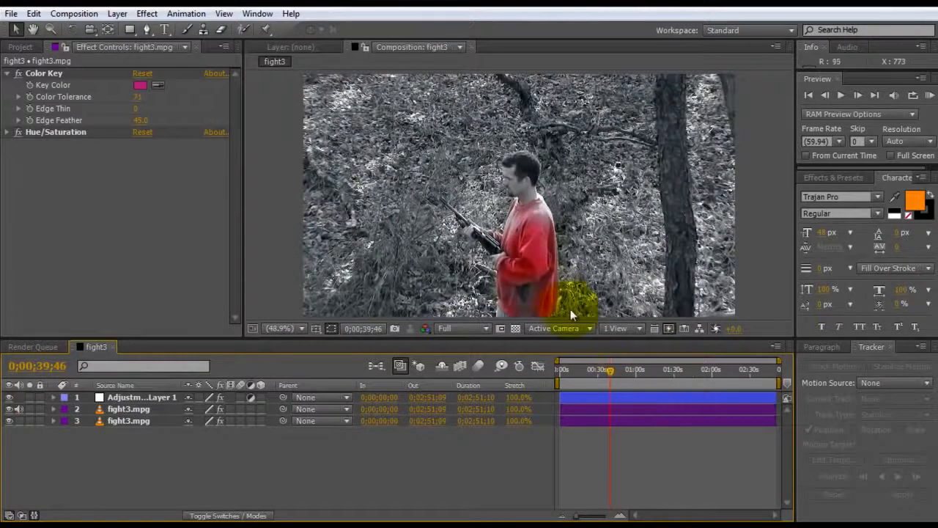
{"action": "left_click_drag", "start_coordinate": [609, 369], "coordinate": [605, 368]}
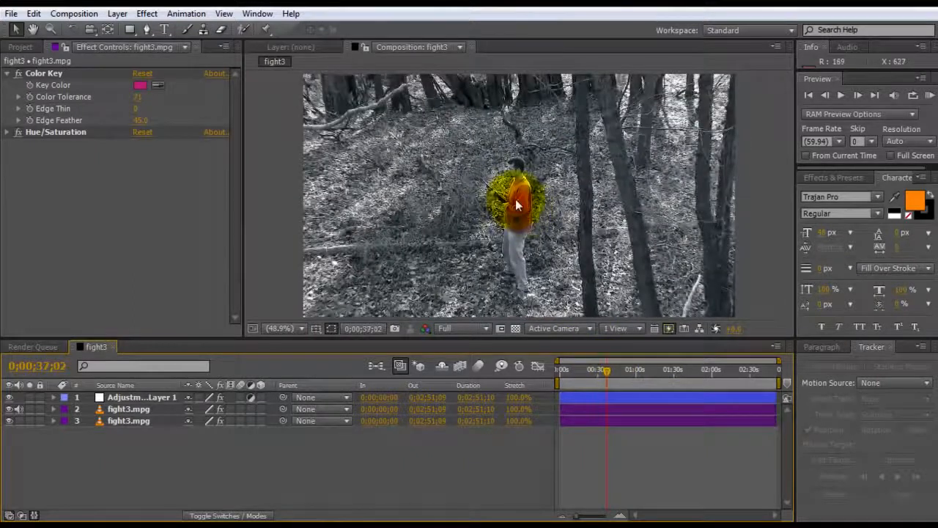
{"action": "left_click", "coordinate": [114, 422]}
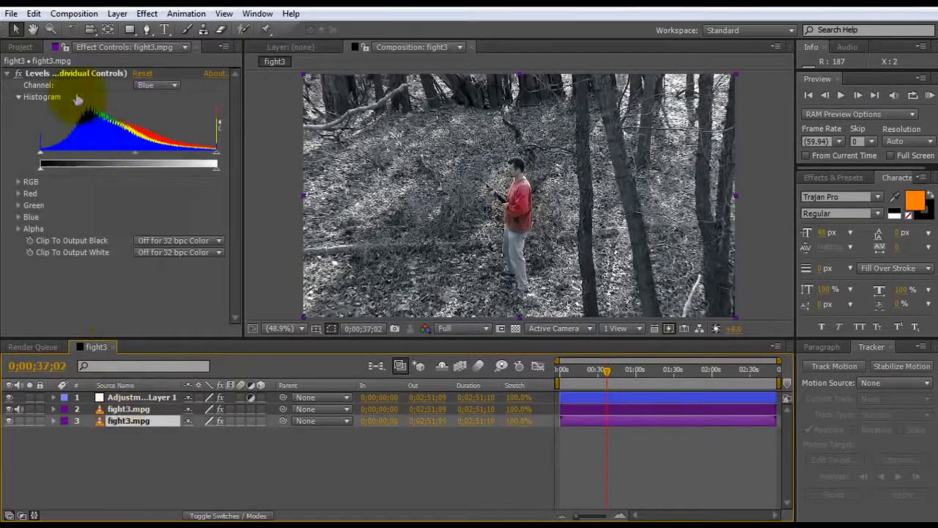
{"action": "left_click", "coordinate": [18, 78]}
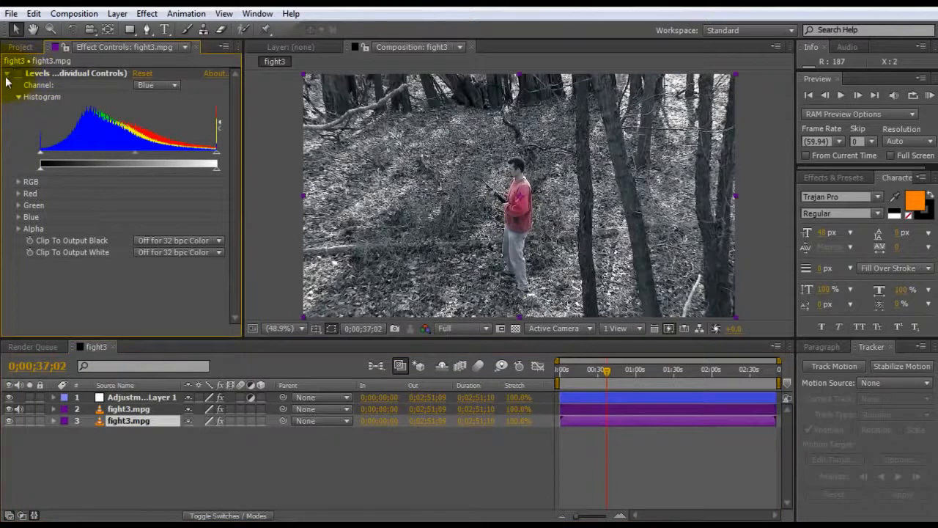
Step: Raise the Red channel's black input in the lower footage's Levels
{"action": "left_click", "coordinate": [145, 82]}
{"action": "left_click", "coordinate": [145, 85]}
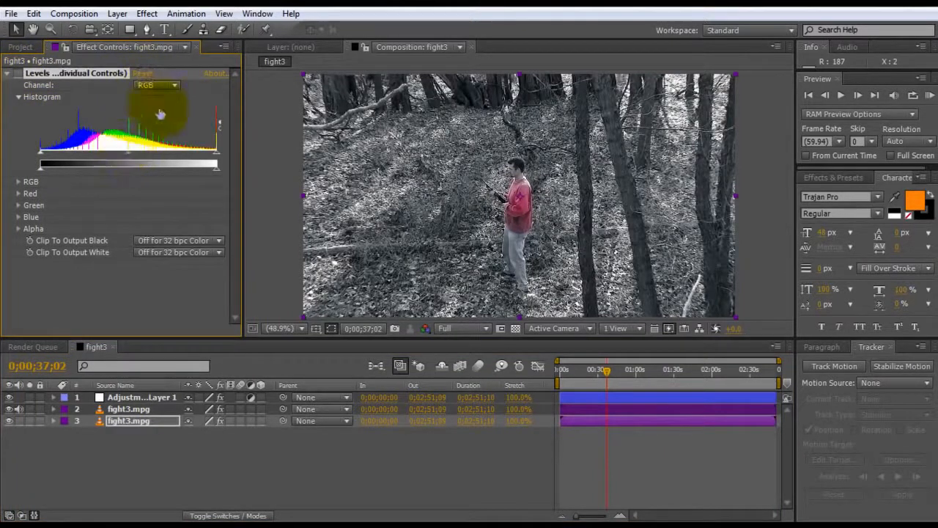
{"action": "left_click", "coordinate": [165, 85]}
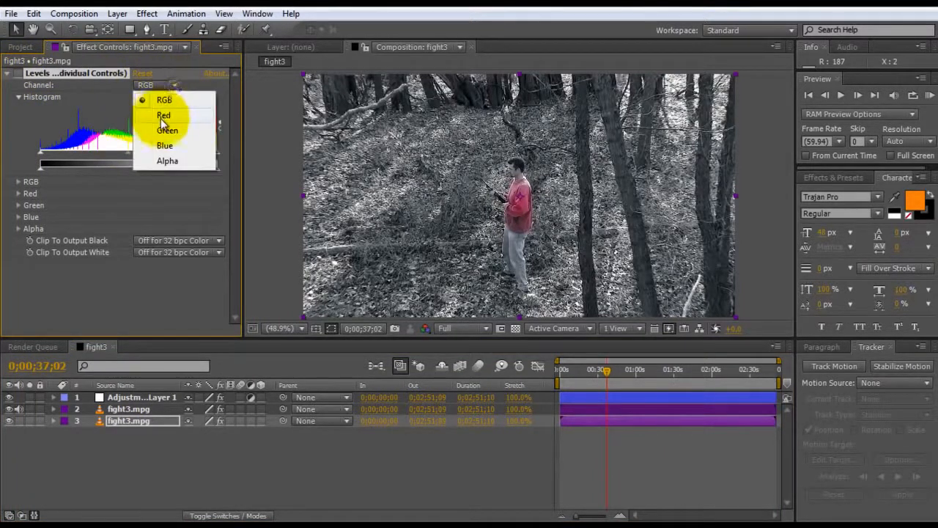
{"action": "left_click", "coordinate": [159, 113]}
{"action": "left_click_drag", "start_coordinate": [39, 156], "coordinate": [53, 156]}
Step: Turn the lower footage's Levels back on with darker RGB midtones and check the frame at 0;01;01;04
{"action": "left_click", "coordinate": [174, 86]}
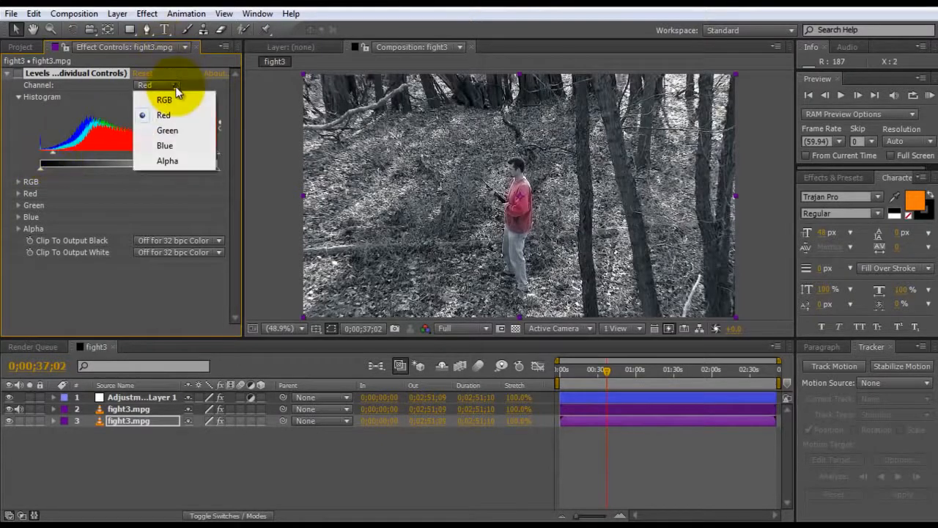
{"action": "left_click", "coordinate": [167, 98]}
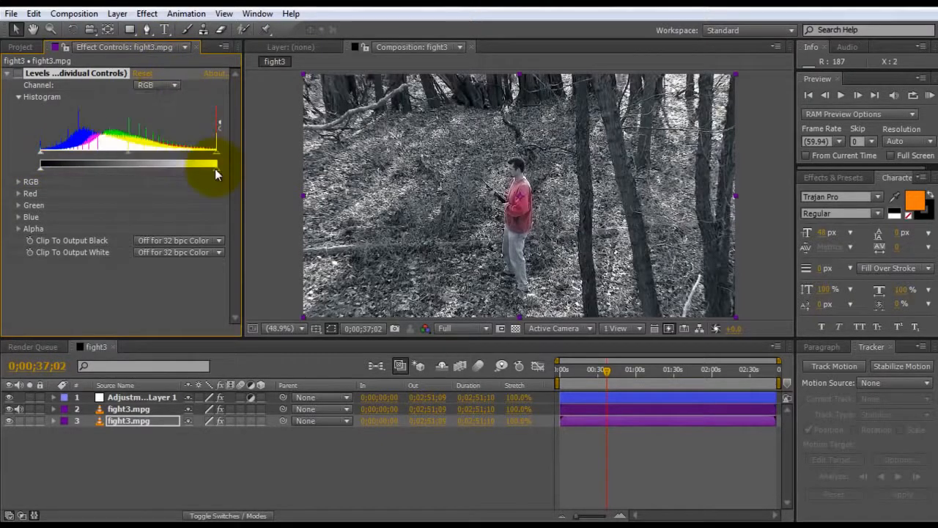
{"action": "left_click_drag", "start_coordinate": [216, 154], "coordinate": [115, 155]}
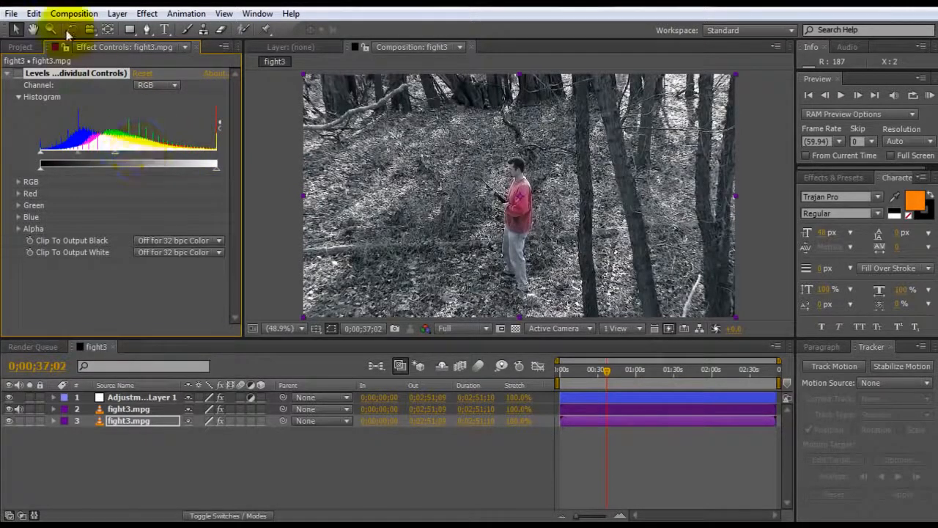
{"action": "left_click", "coordinate": [18, 74]}
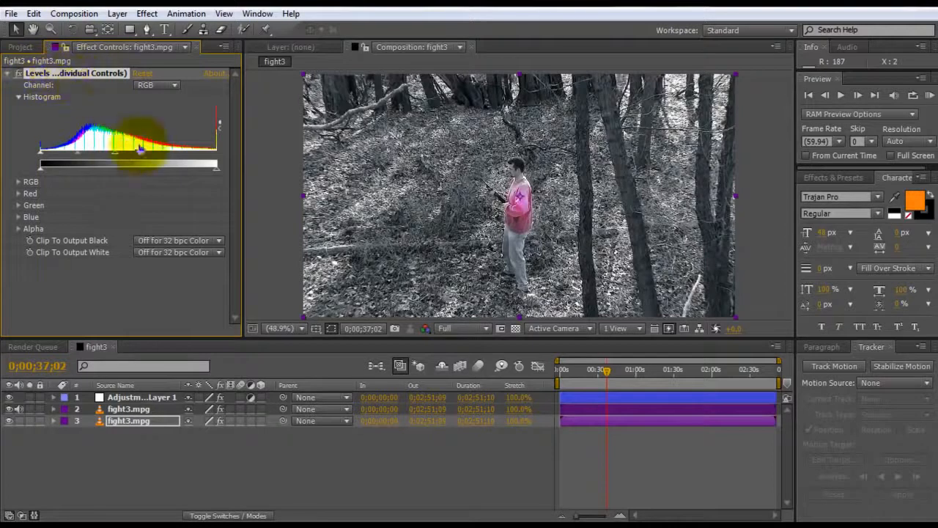
{"action": "left_click_drag", "start_coordinate": [117, 154], "coordinate": [162, 154]}
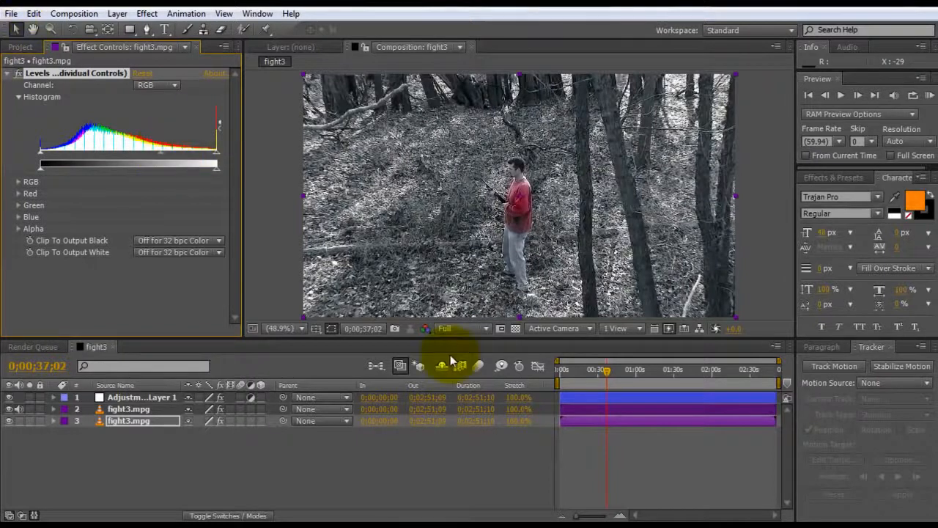
{"action": "left_click", "coordinate": [637, 372]}
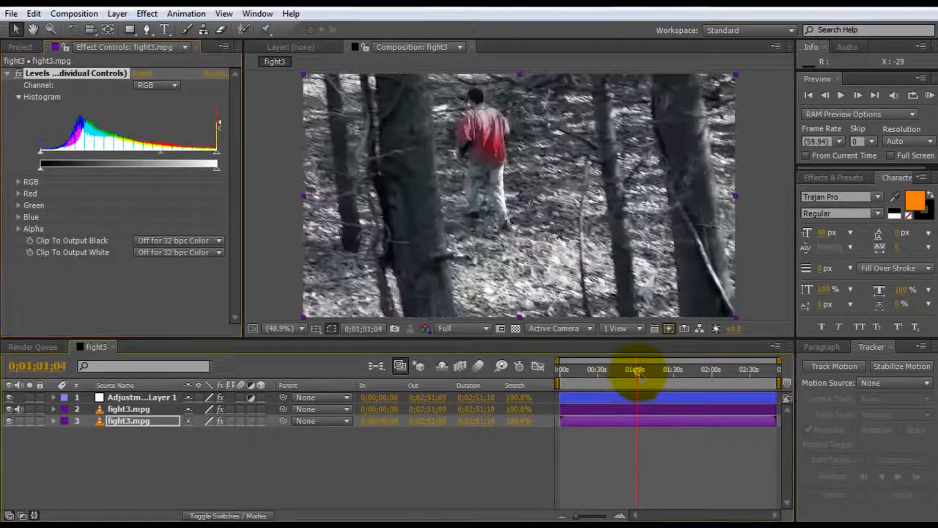